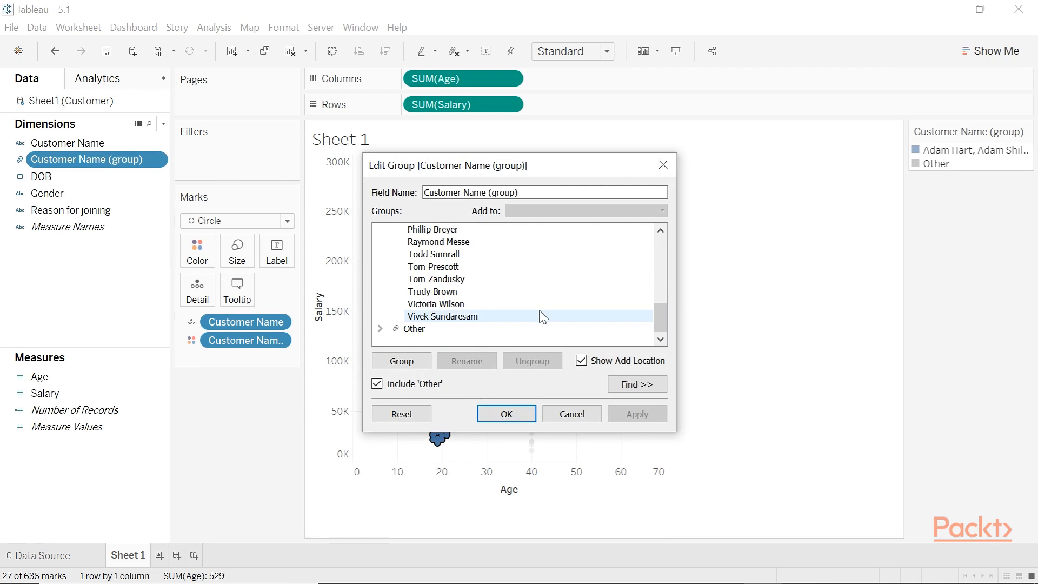
- Review the member list of the Customer Name group, close it without changes and clear the mark selection
{"action": "scroll", "coordinate": [543, 317], "scroll_direction": "up", "scroll_amount": 10}
{"action": "left_click", "coordinate": [663, 165]}
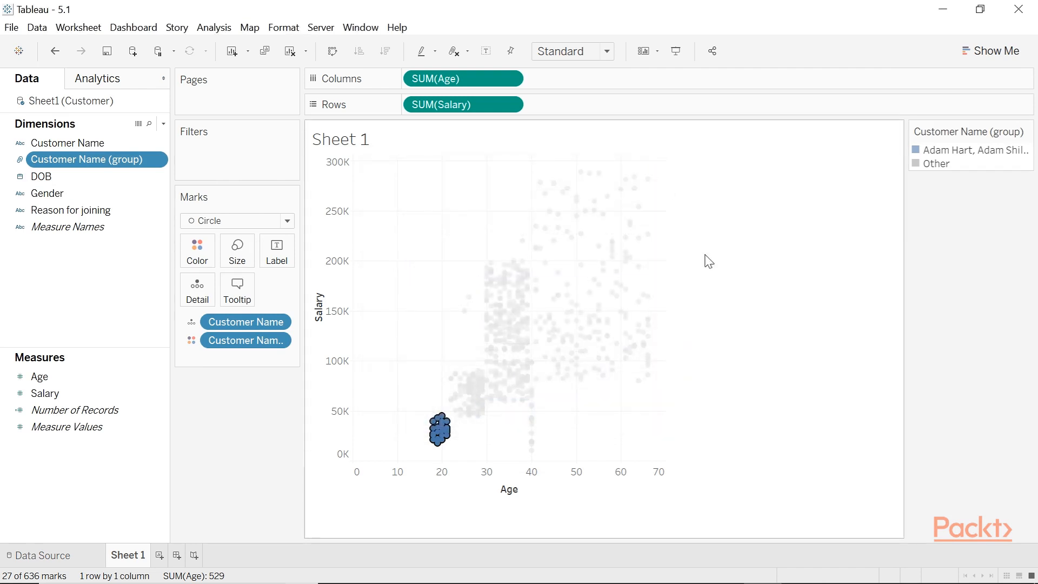
{"action": "left_click", "coordinate": [708, 262]}
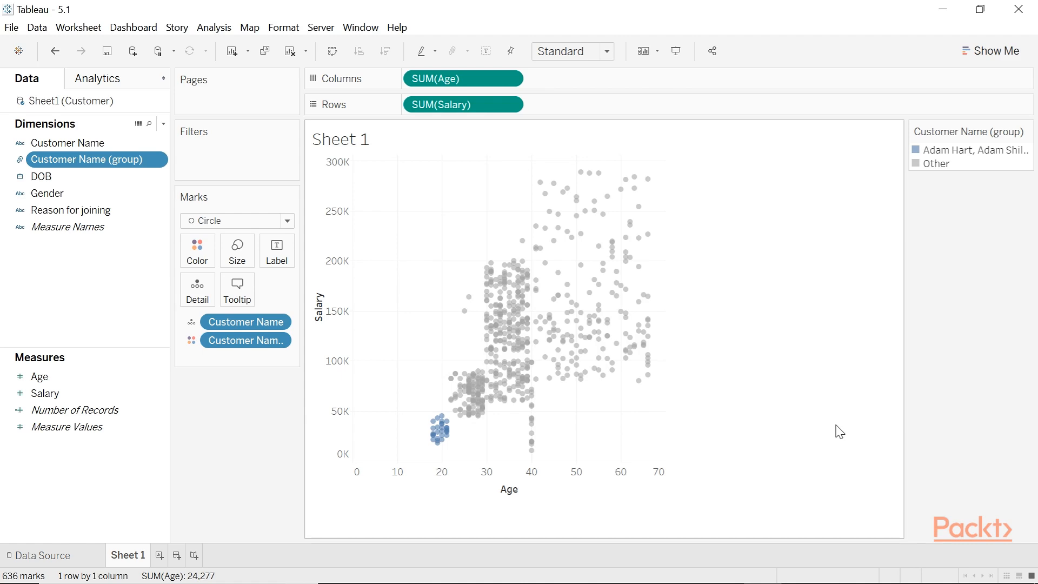
- Add a constant reference line at 30,000 to the Salary axis
{"action": "right_click", "coordinate": [329, 432]}
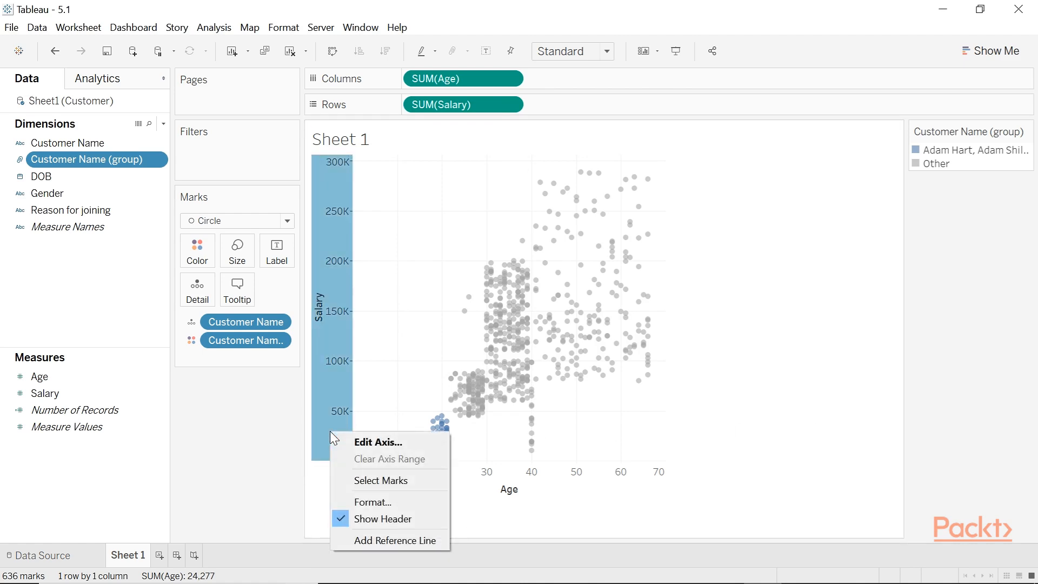
{"action": "left_click", "coordinate": [405, 541]}
{"action": "left_click", "coordinate": [569, 250]}
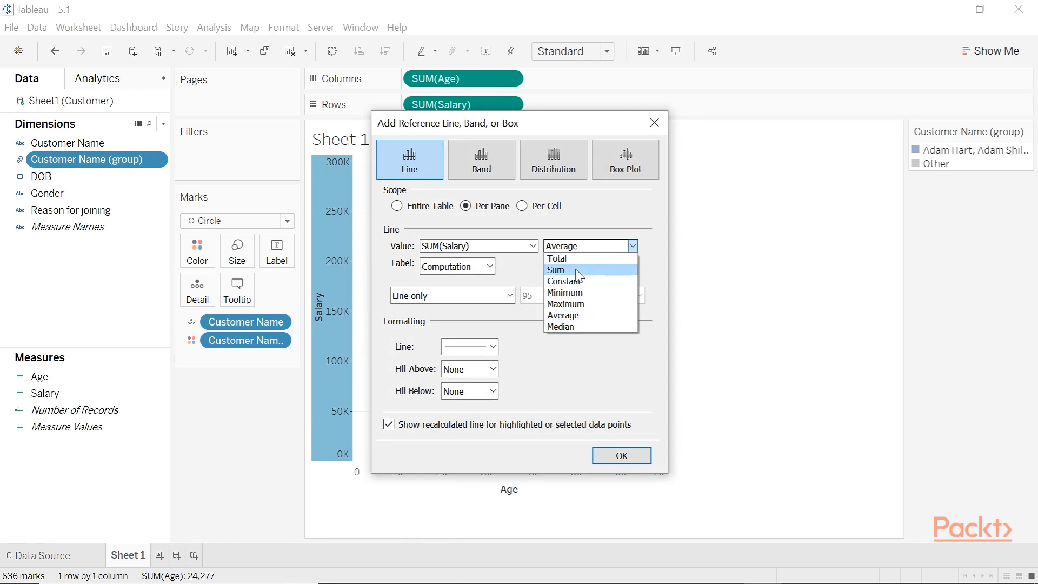
{"action": "left_click", "coordinate": [587, 281]}
{"action": "type", "text": "3"}
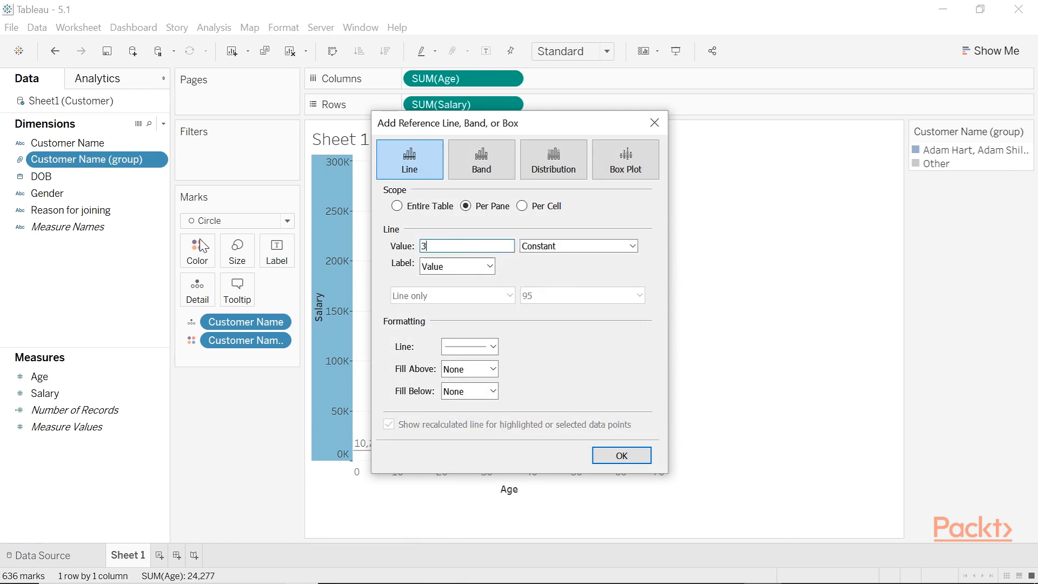
{"action": "type", "text": "0,000"}
{"action": "key", "text": "Return"}
- Take the Customer Name group off the color encoding and delete it from the dimensions
{"action": "left_click_drag", "start_coordinate": [246, 340], "coordinate": [249, 415]}
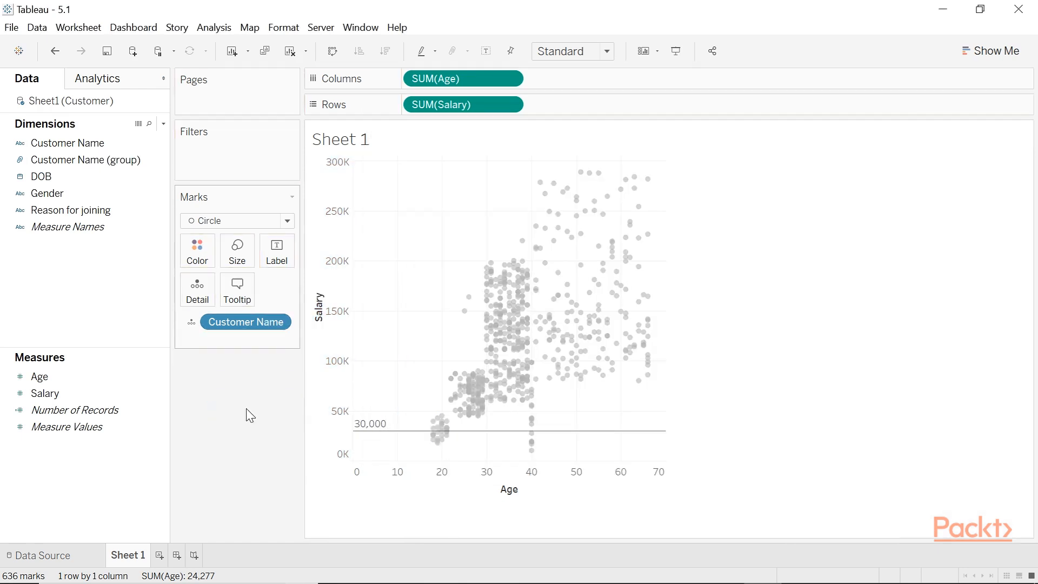
{"action": "right_click", "coordinate": [81, 160]}
{"action": "left_click", "coordinate": [130, 315]}
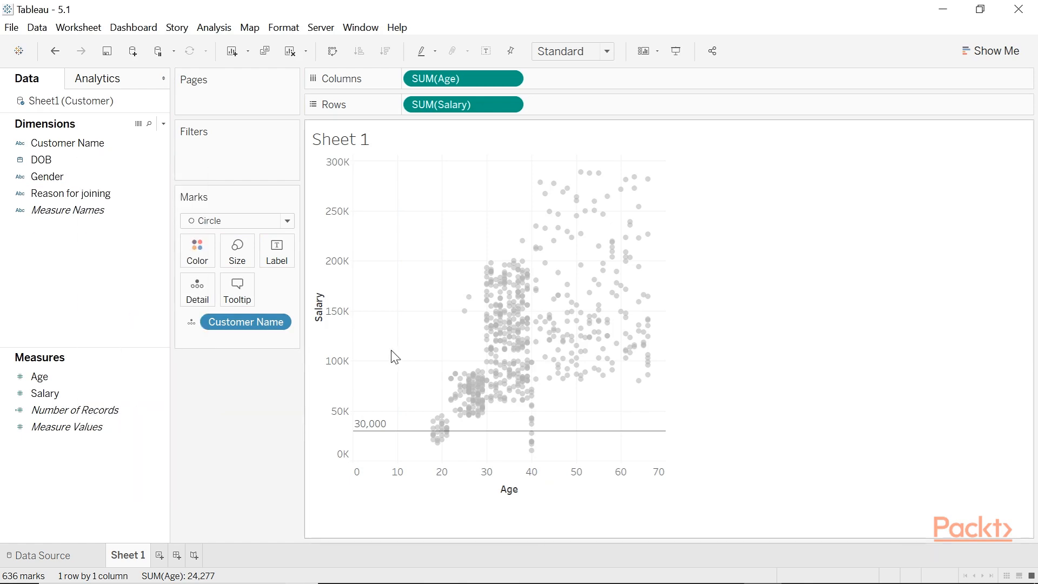
- Group the customer marks around age 20 that lie above the 30,000 salary line
{"action": "left_click_drag", "start_coordinate": [412, 416], "coordinate": [446, 432]}
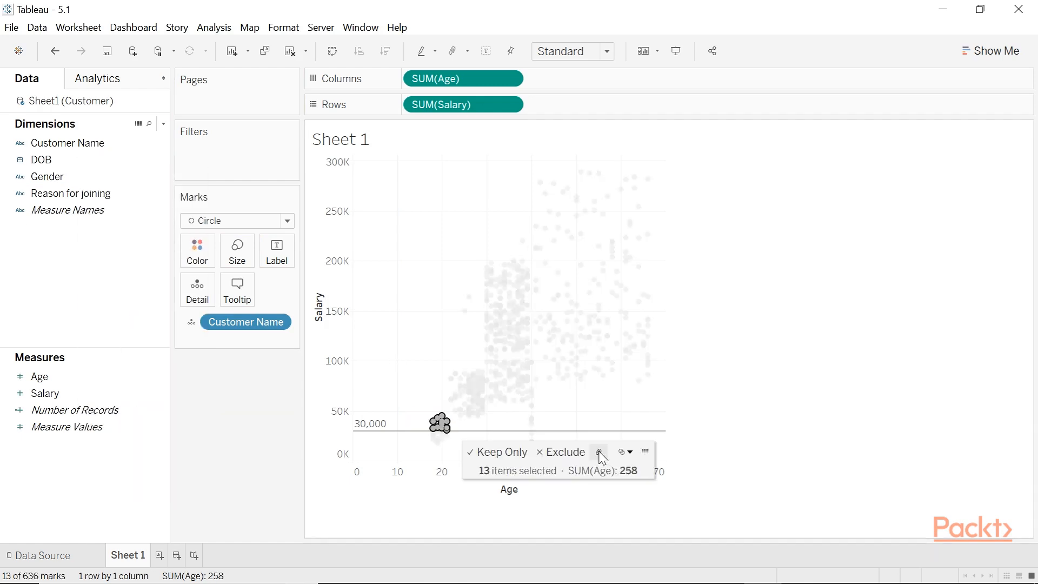
{"action": "left_click", "coordinate": [599, 452]}
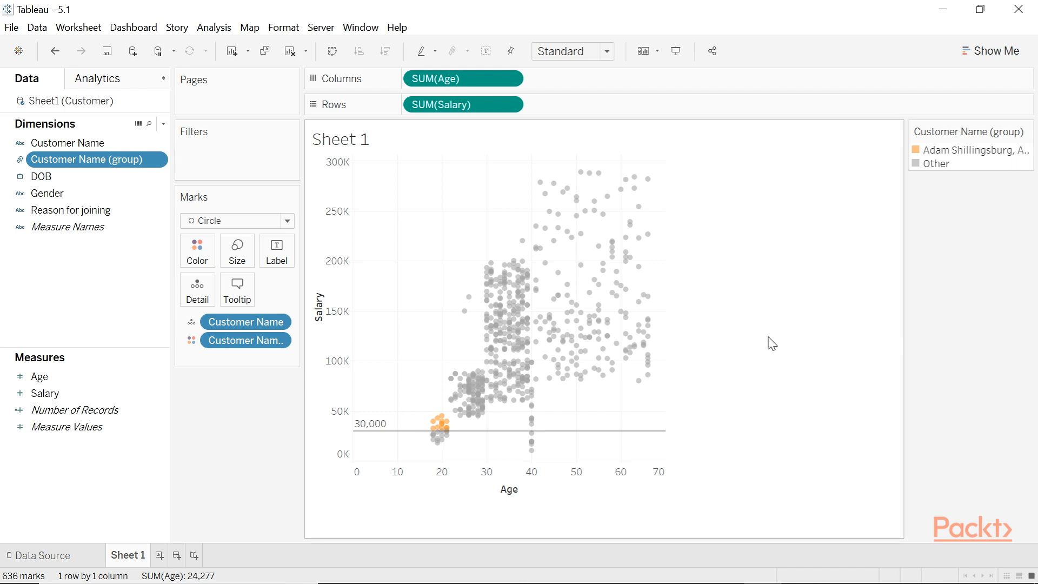
- Delete the Customer Name group and remove the 30,000 reference line from the chart
{"action": "right_click", "coordinate": [79, 159]}
{"action": "left_click", "coordinate": [151, 312]}
{"action": "left_click", "coordinate": [567, 363]}
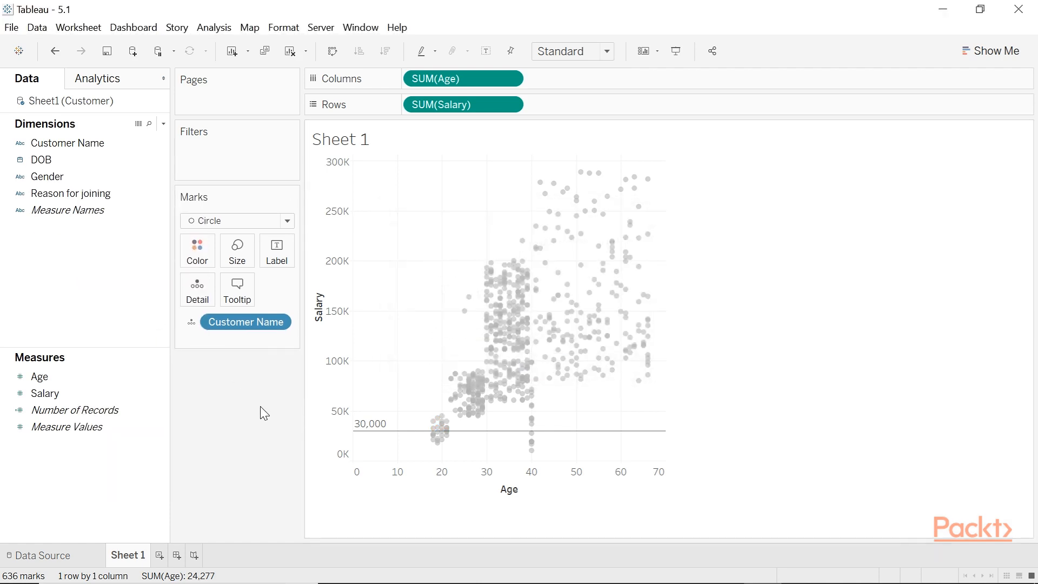
{"action": "left_click", "coordinate": [432, 431]}
{"action": "left_click", "coordinate": [563, 431]}
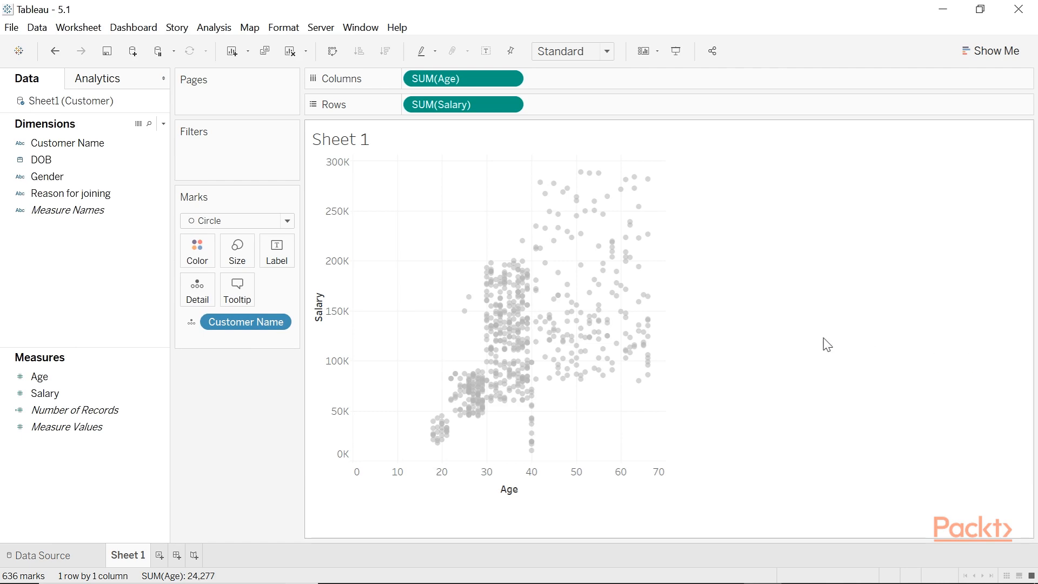
- Start a new set based on Customer Name that uses all values
{"action": "right_click", "coordinate": [81, 145]}
{"action": "mouse_move", "coordinate": [197, 277]}
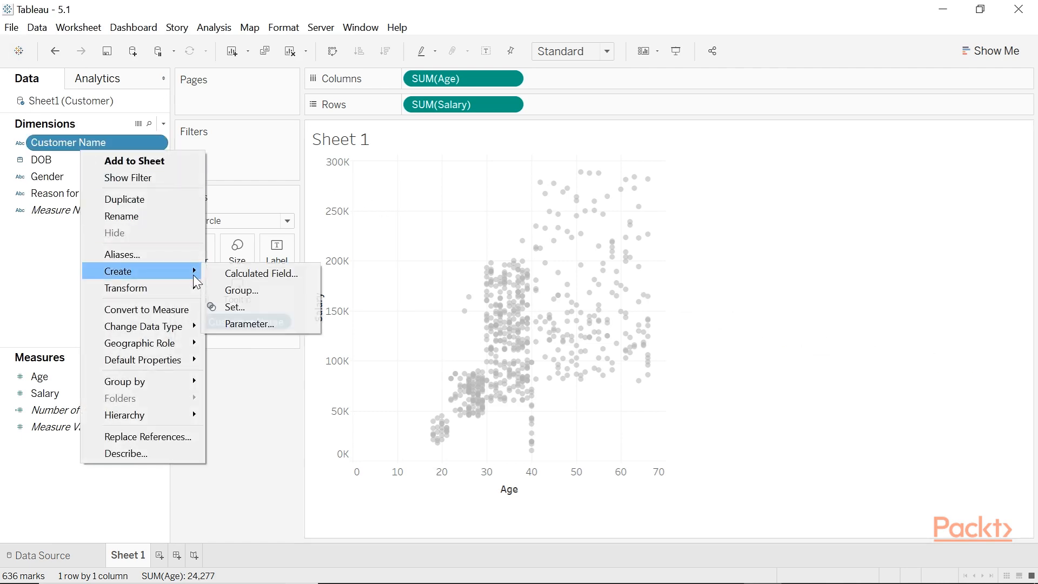
{"action": "left_click", "coordinate": [265, 308]}
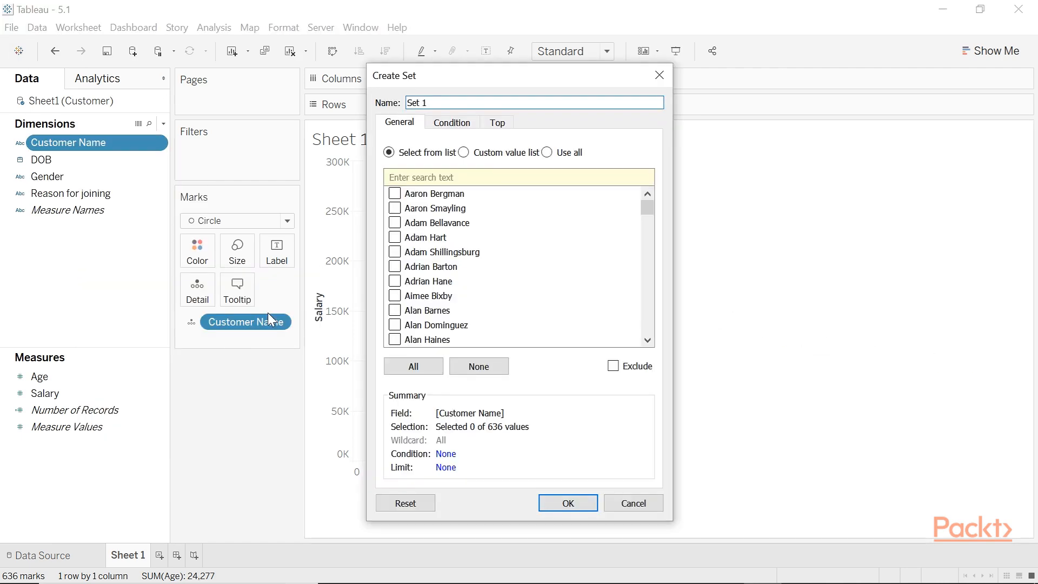
{"action": "left_click", "coordinate": [547, 152]}
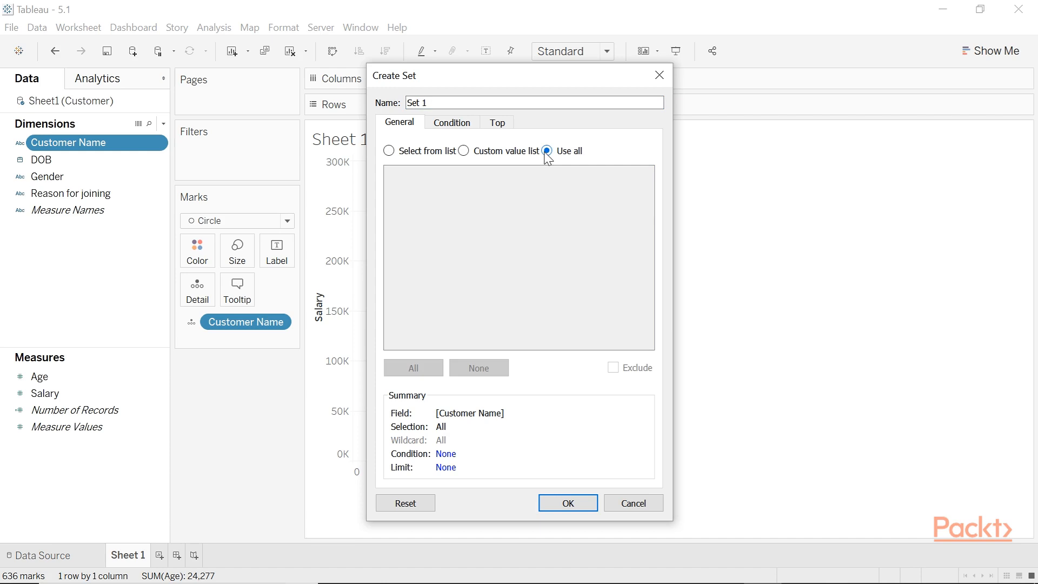
- Give Set 1 the condition formula SUM([Age])<=21 AND SUM([Salary])>30000 and create the set
{"action": "left_click", "coordinate": [440, 124]}
{"action": "left_click", "coordinate": [427, 276]}
{"action": "type", "text": "SUM([Age])"}
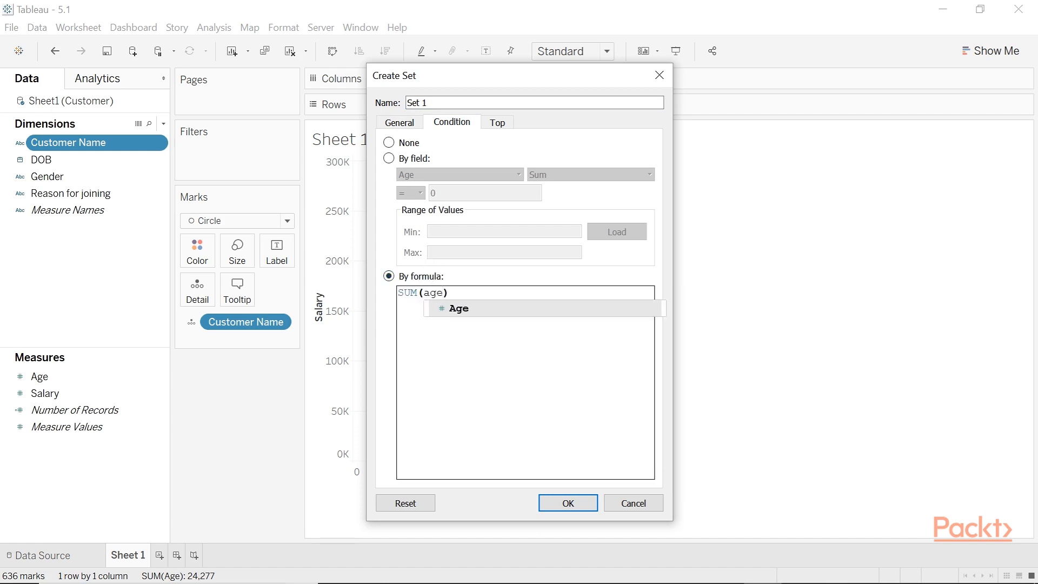
{"action": "type", "text": "<=2"}
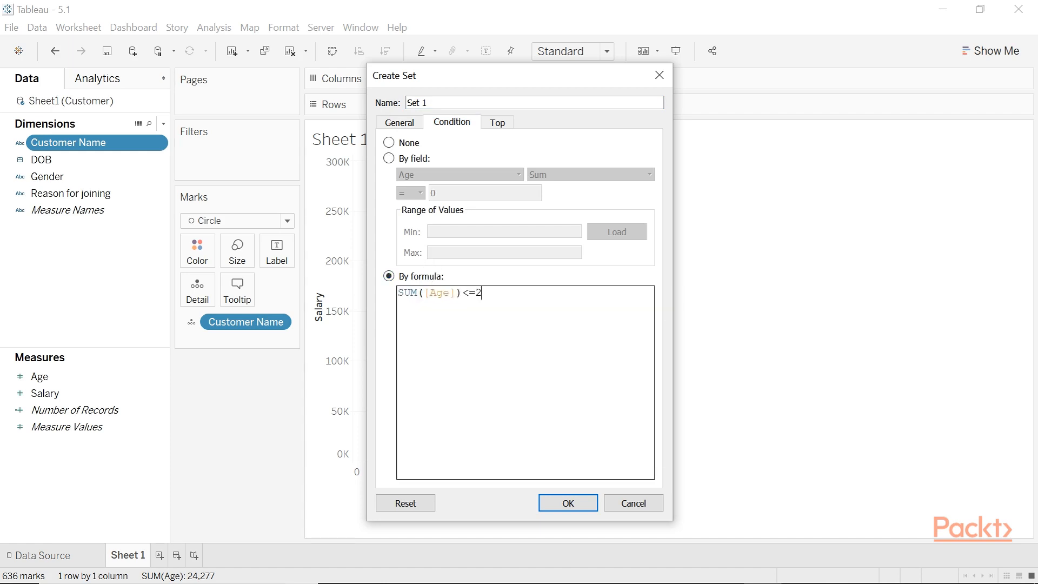
{"action": "type", "text": "1 AND  SUM([Salary])>"}
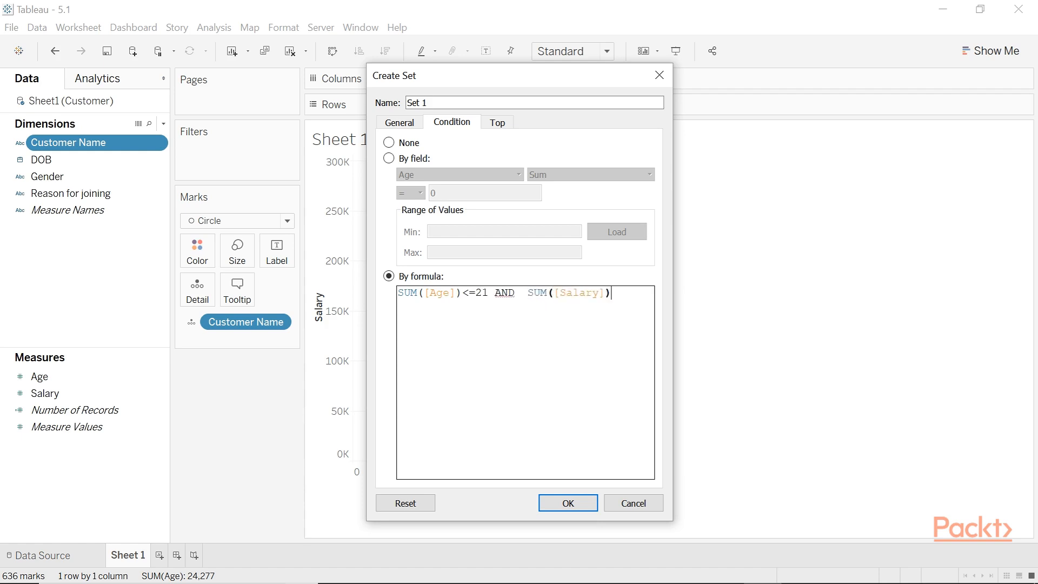
{"action": "type", "text": "30000"}
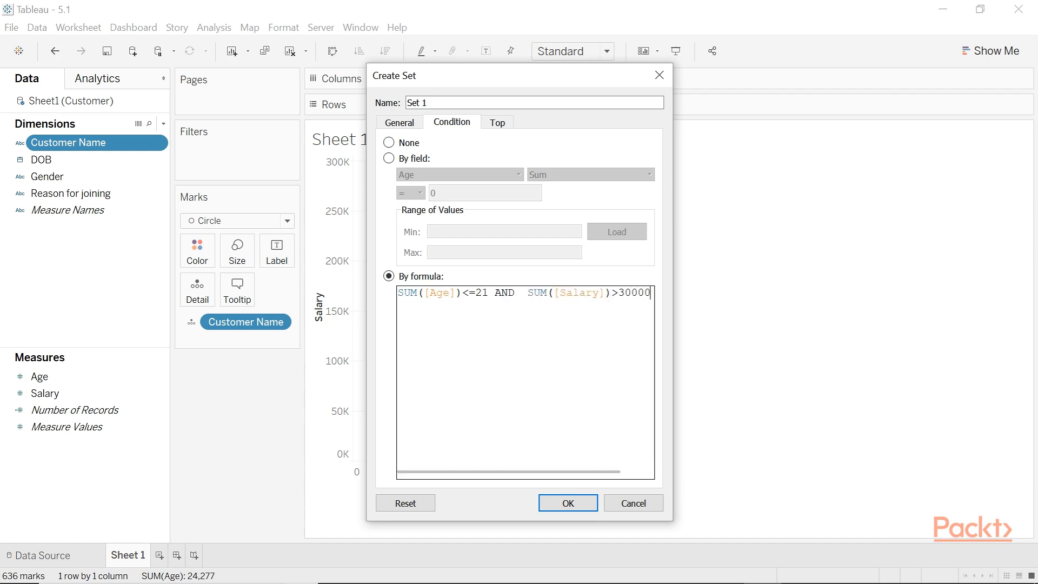
{"action": "left_click", "coordinate": [568, 503]}
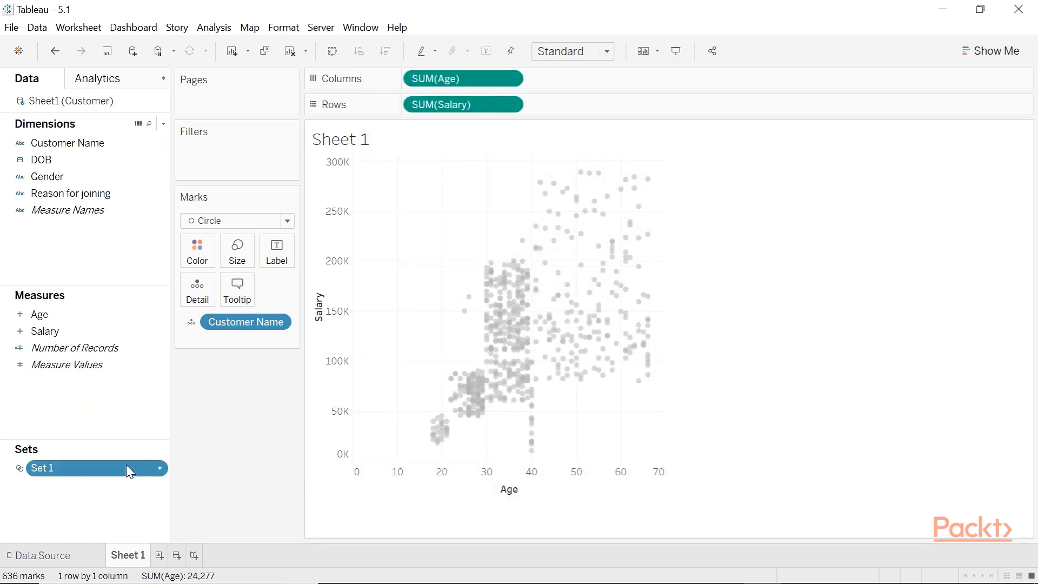
- Color the marks by Set 1 and give its In members the custom color ff4400
{"action": "left_click_drag", "start_coordinate": [126, 466], "coordinate": [195, 251]}
{"action": "double_click", "coordinate": [927, 150]}
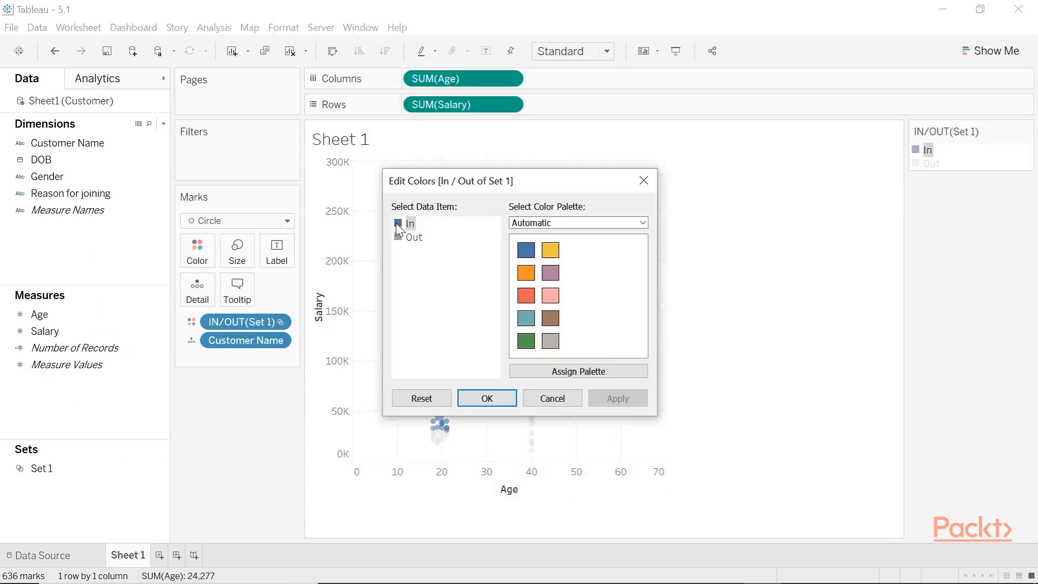
{"action": "double_click", "coordinate": [397, 216]}
{"action": "key", "text": "BackSpace"}
{"action": "key", "text": "BackSpace"}
{"action": "key", "text": "BackSpace"}
{"action": "key", "text": "BackSpace"}
{"action": "key", "text": "BackSpace"}
{"action": "key", "text": "BackSpace"}
{"action": "type", "text": "ff4400"}
{"action": "left_click", "coordinate": [586, 419]}
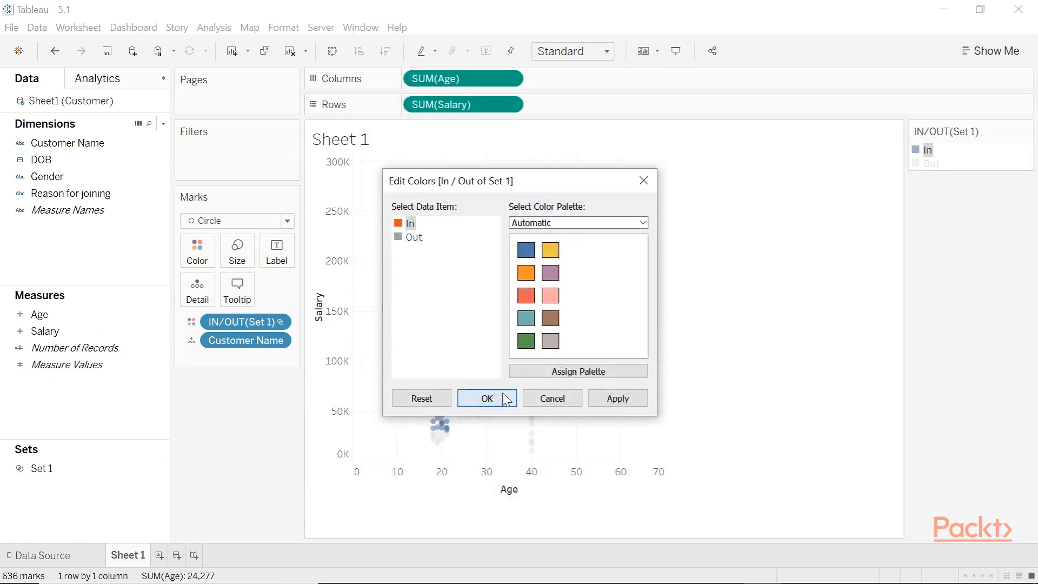
{"action": "left_click", "coordinate": [504, 398]}
{"action": "left_click", "coordinate": [792, 353]}
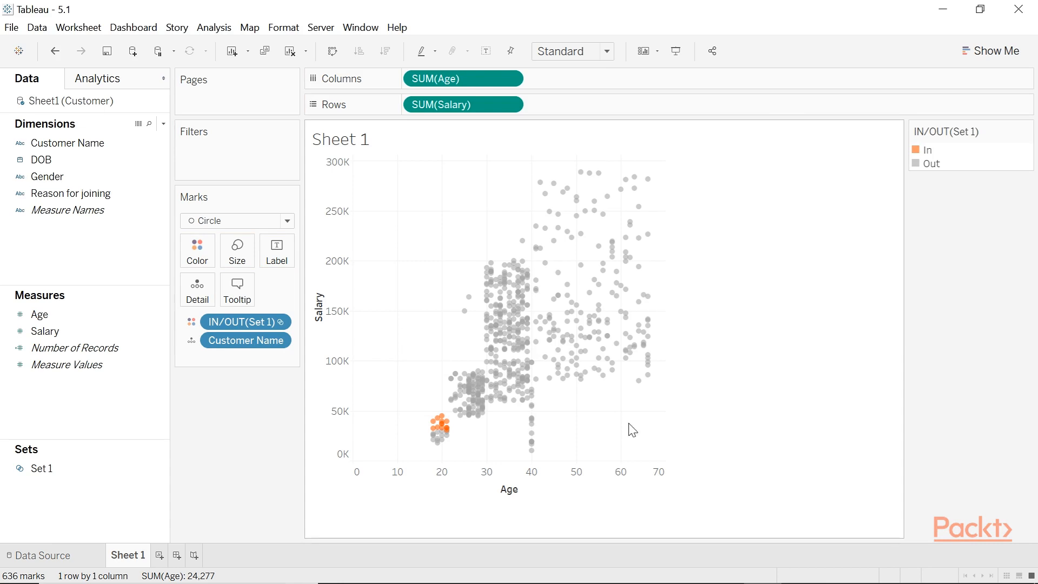
- Remove Set 1 from the marks and start a second set based on Customer Name
{"action": "left_click_drag", "start_coordinate": [245, 325], "coordinate": [257, 421]}
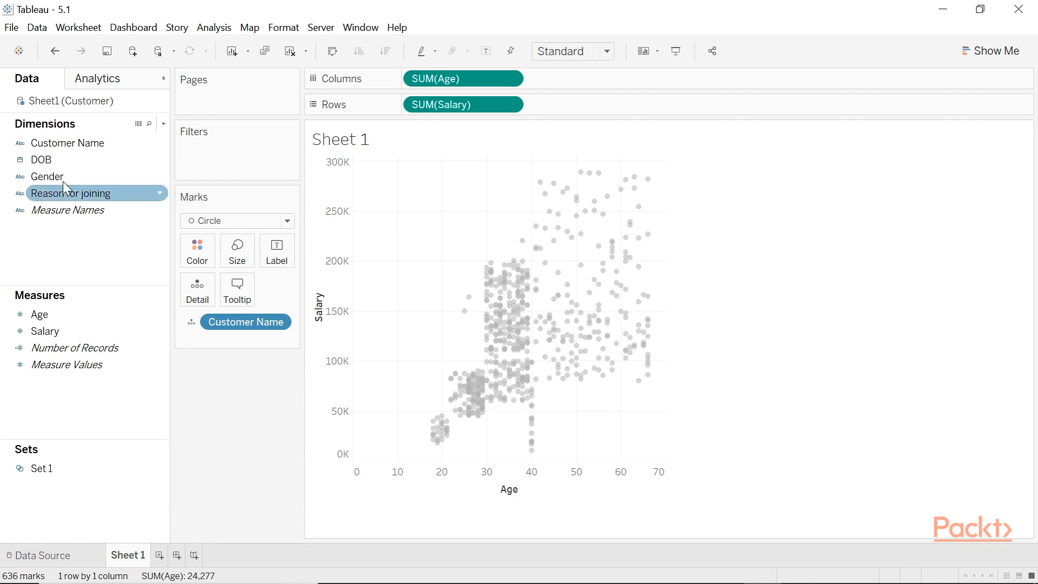
{"action": "right_click", "coordinate": [77, 148]}
{"action": "mouse_move", "coordinate": [162, 266]}
{"action": "left_click", "coordinate": [254, 299]}
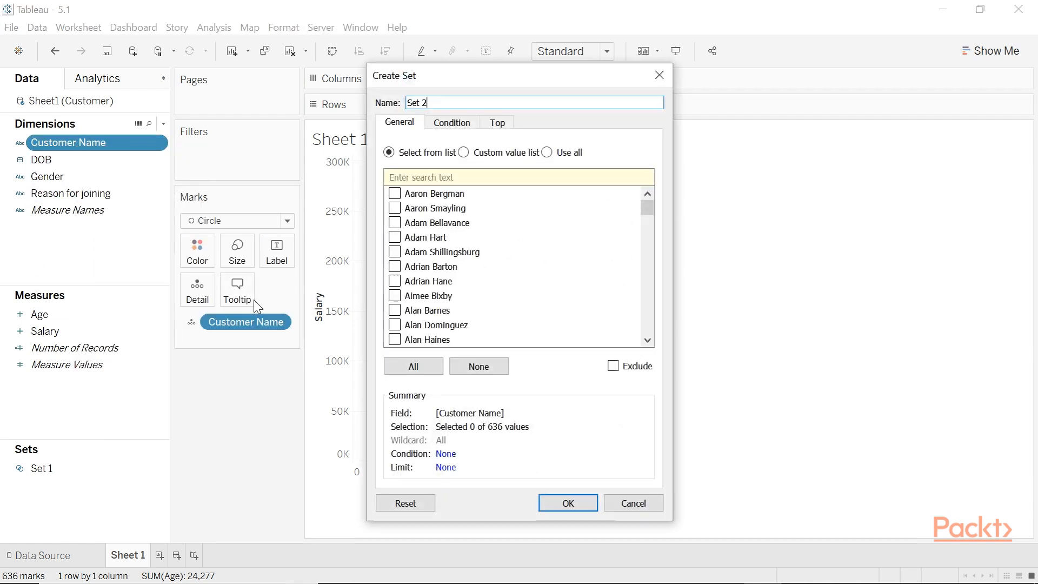
- Limit Set 2 to the top 15 customers by sum of Salary
{"action": "left_click", "coordinate": [497, 123]}
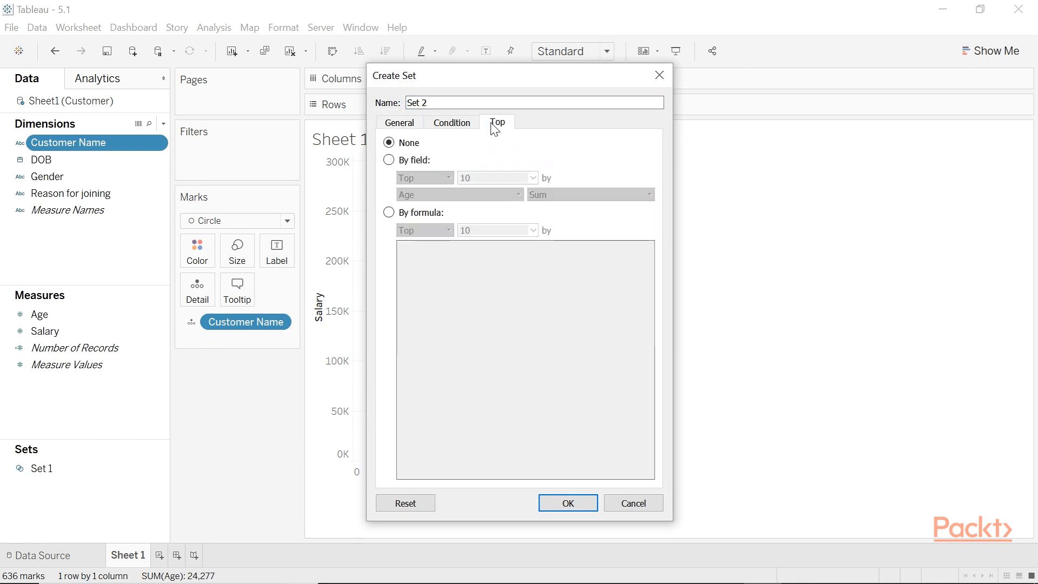
{"action": "left_click", "coordinate": [412, 160]}
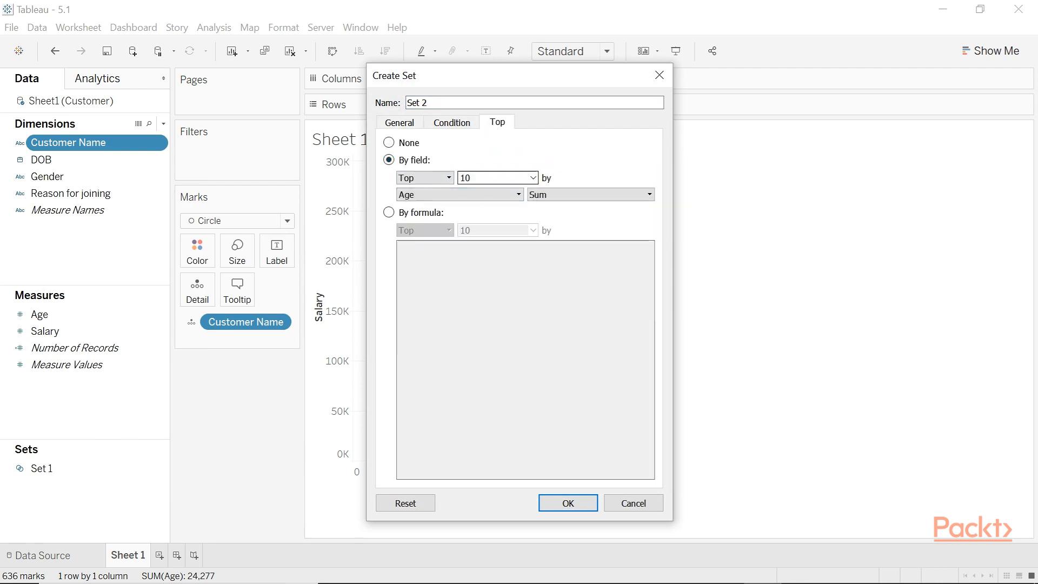
{"action": "double_click", "coordinate": [471, 177]}
{"action": "type", "text": "15"}
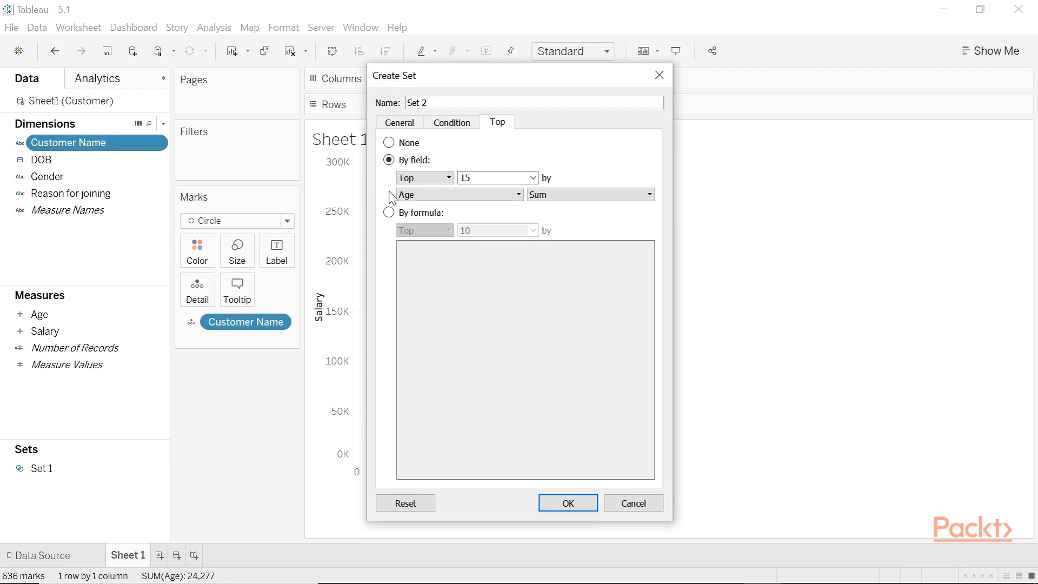
{"action": "left_click", "coordinate": [445, 195]}
{"action": "type", "text": "sala"}
{"action": "left_click", "coordinate": [466, 225]}
- Add the condition formula SUM([Age])<41 to Set 2 and create the set
{"action": "left_click", "coordinate": [432, 123]}
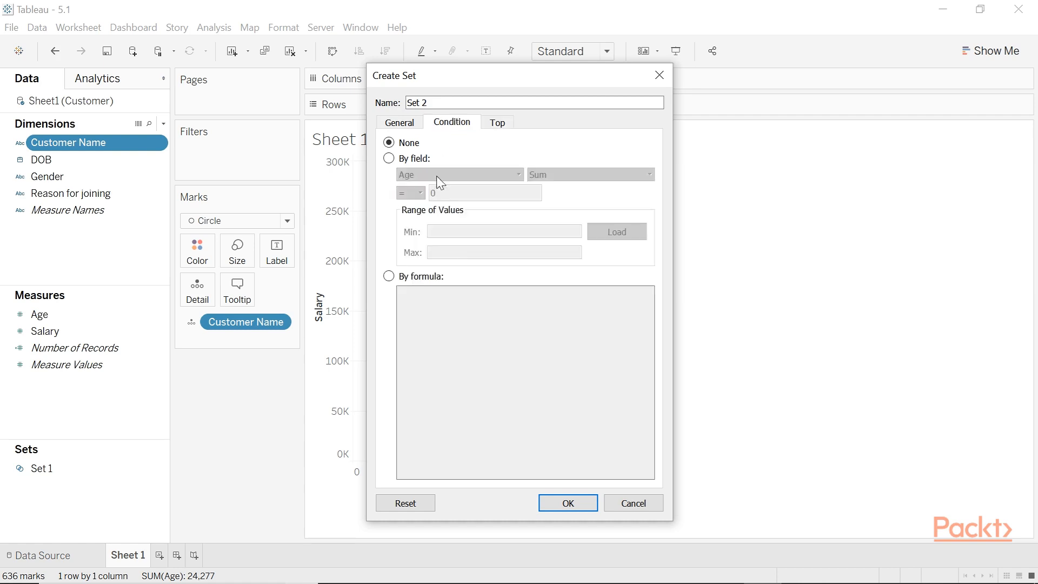
{"action": "left_click", "coordinate": [421, 281]}
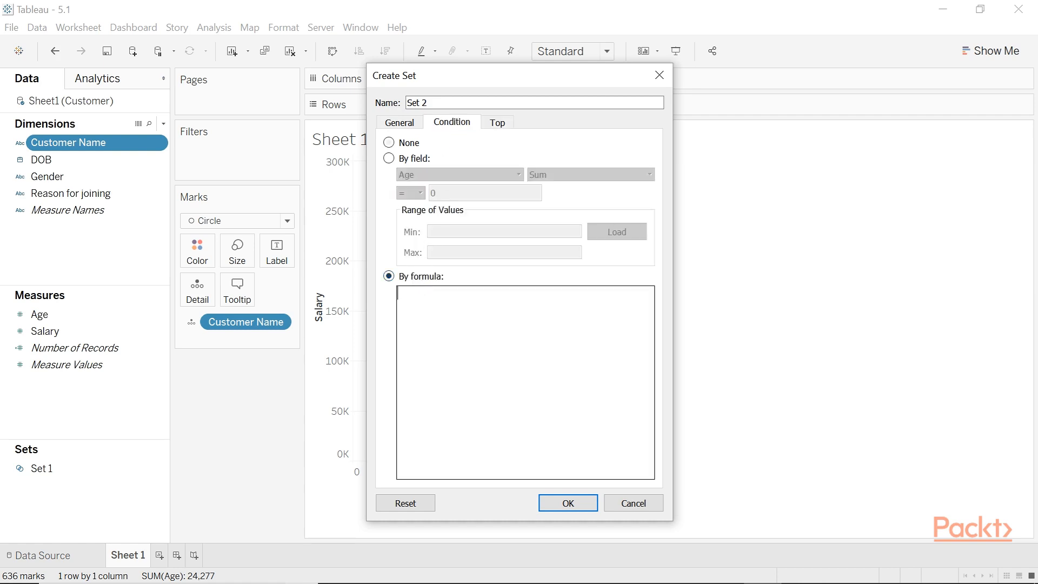
{"action": "type", "text": "SUM([Age])<41"}
{"action": "left_click", "coordinate": [568, 503]}
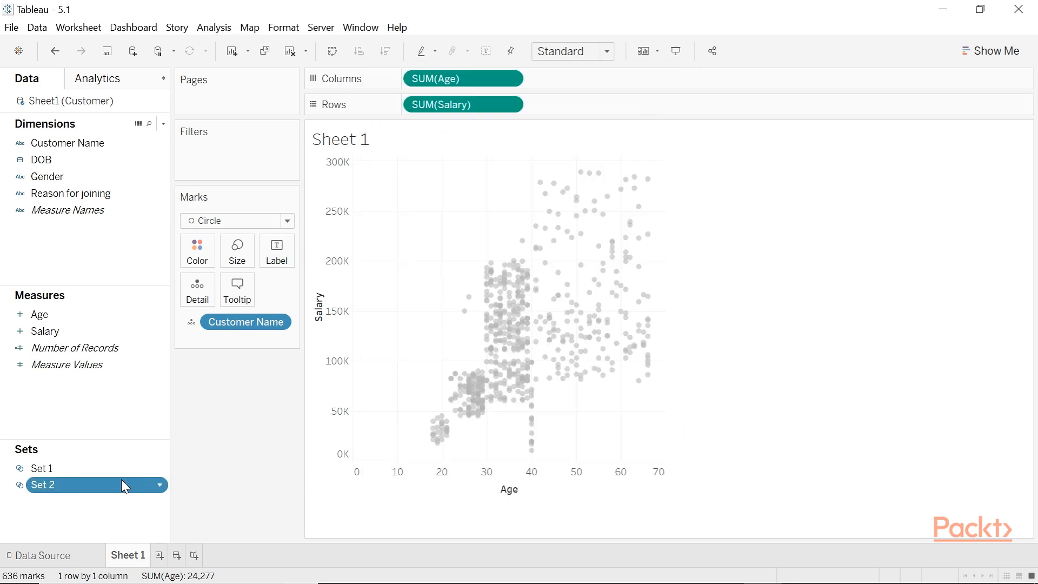
- Color the marks by Set 2, and move it to the filters with only its In members kept
{"action": "left_click_drag", "start_coordinate": [122, 480], "coordinate": [200, 251]}
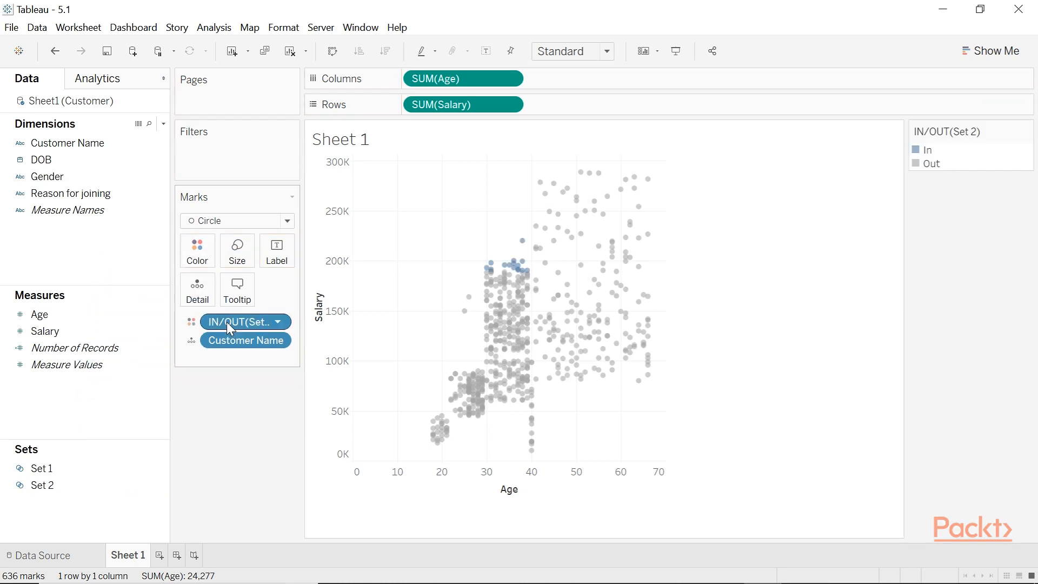
{"action": "left_click_drag", "start_coordinate": [226, 323], "coordinate": [233, 155]}
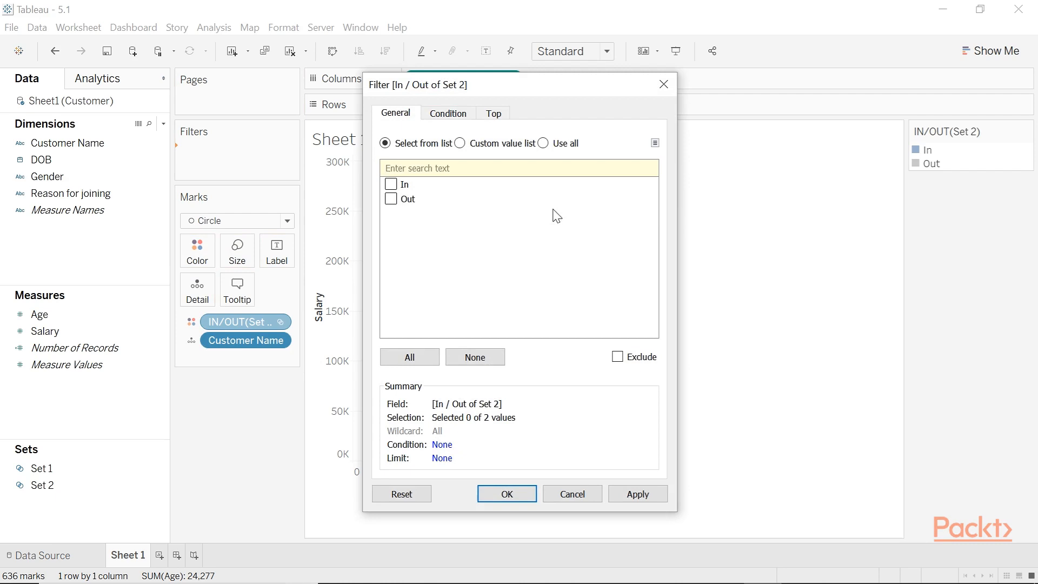
{"action": "left_click", "coordinate": [392, 185]}
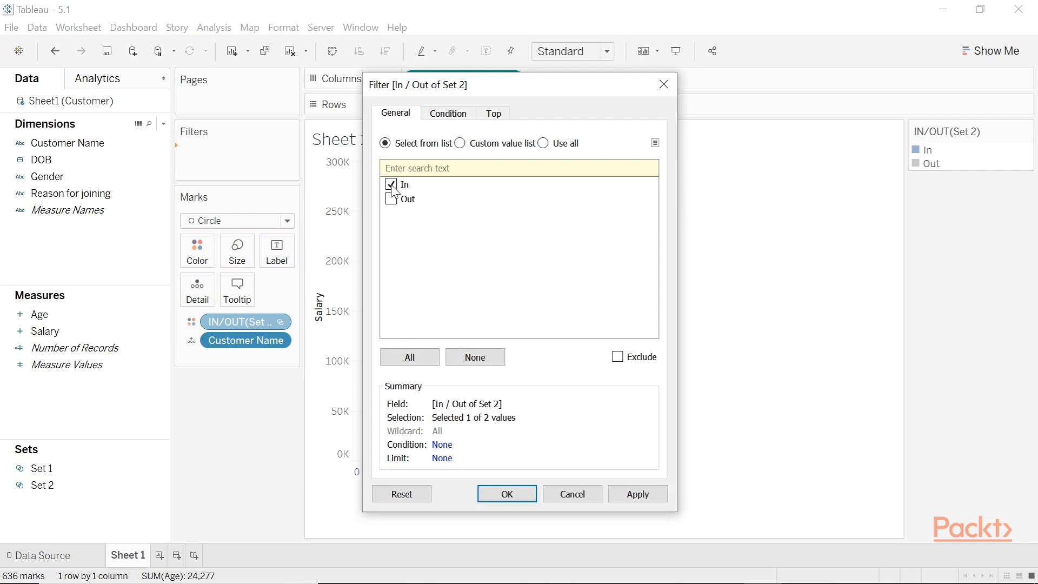
{"action": "left_click", "coordinate": [507, 494]}
{"action": "mouse_move", "coordinate": [635, 220]}
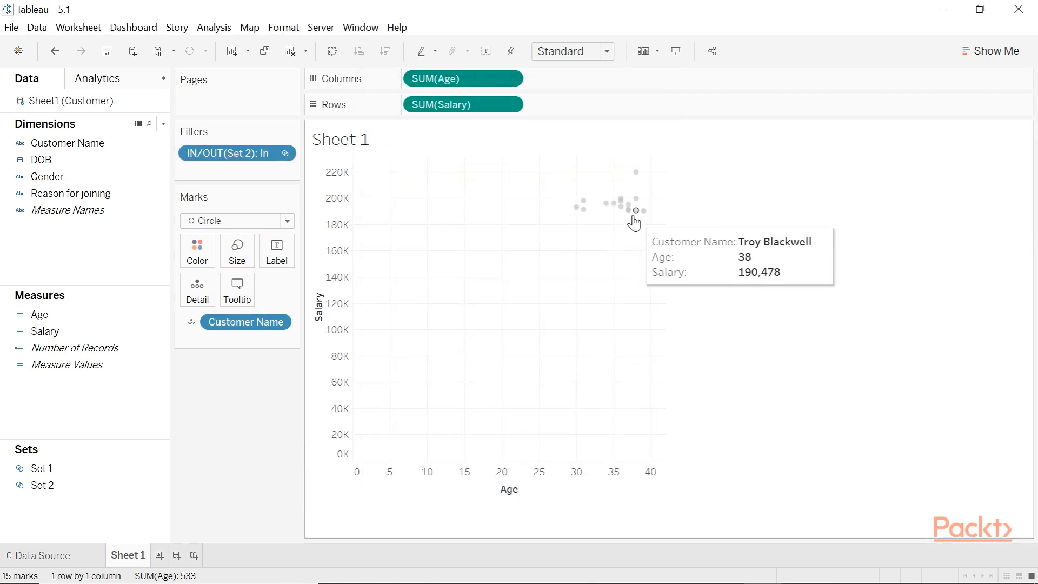
{"action": "mouse_move", "coordinate": [590, 210]}
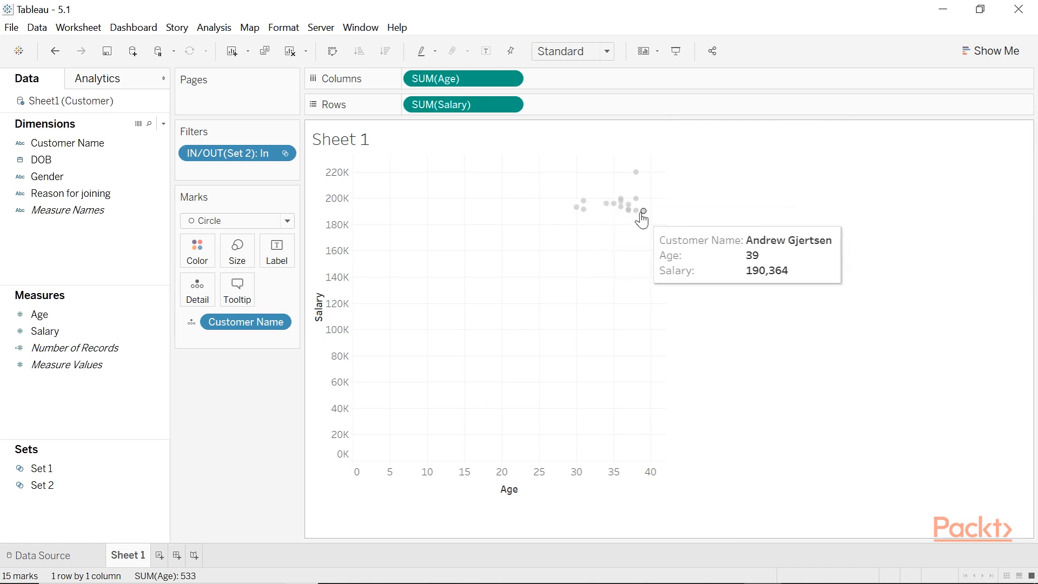
- Move the Set 2 pill from the filters to the marks' color so In and Out members are distinguished
{"action": "mouse_move", "coordinate": [638, 185]}
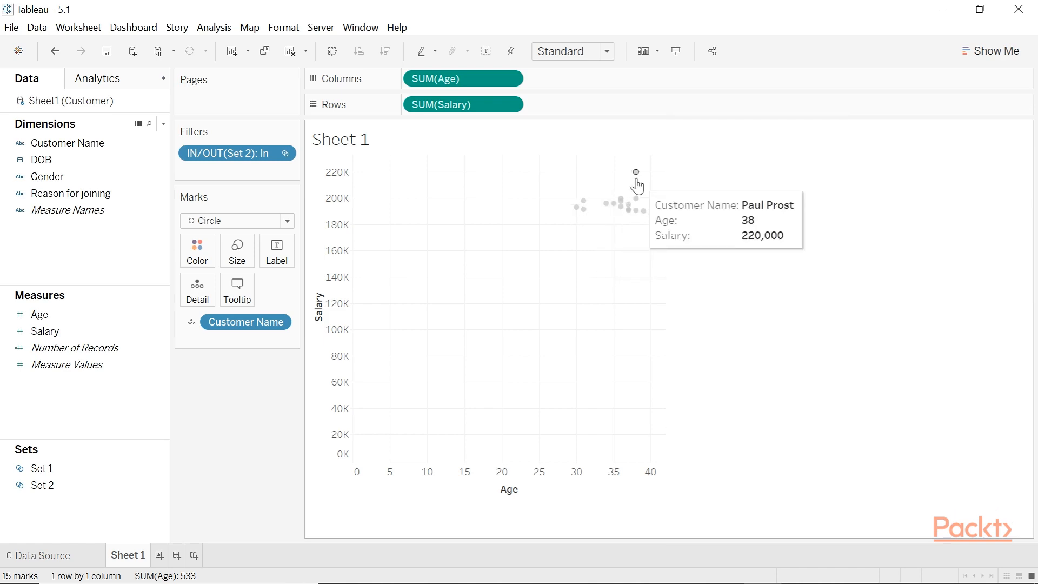
{"action": "left_click_drag", "start_coordinate": [265, 156], "coordinate": [201, 260]}
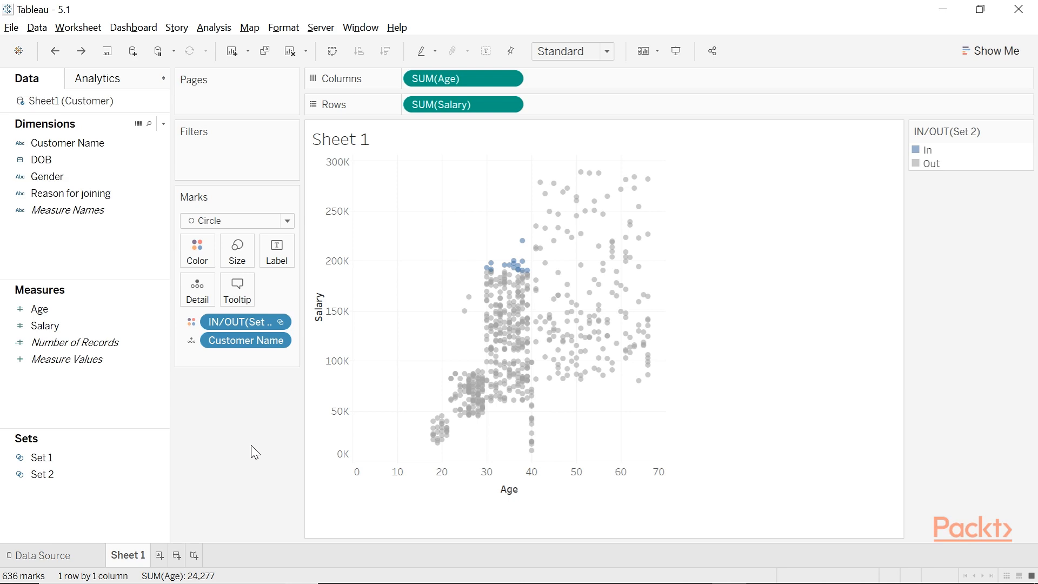
- Edit Set 2 so its top limit by Salary uses a new parameter named Top N
{"action": "left_click", "coordinate": [91, 472]}
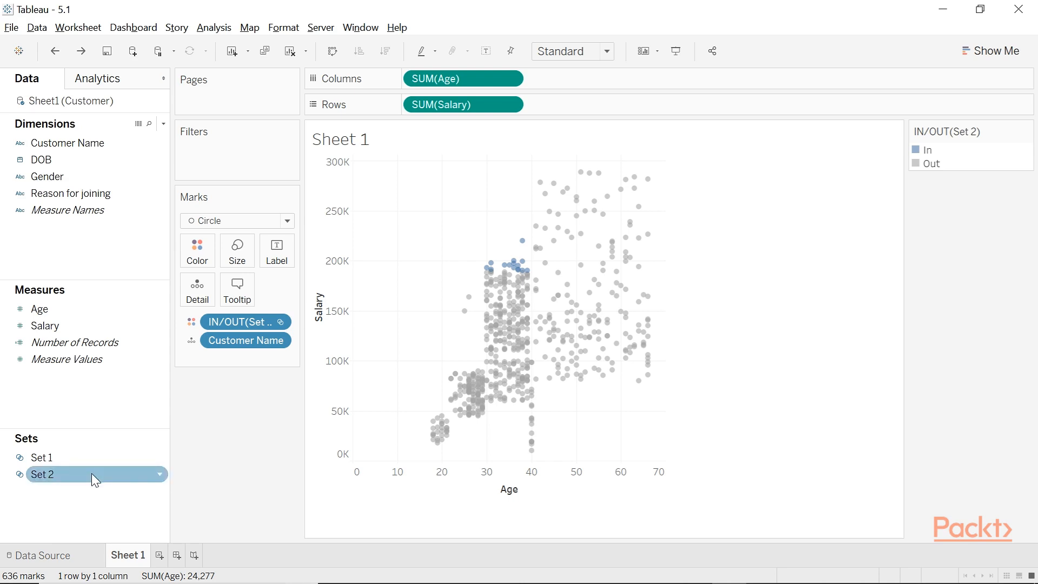
{"action": "right_click", "coordinate": [92, 472]}
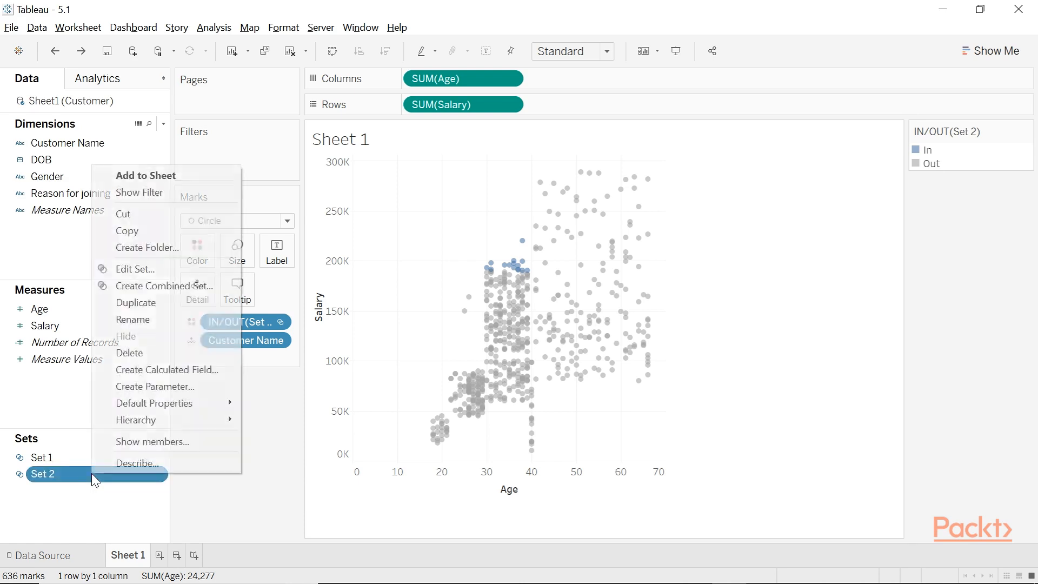
{"action": "left_click", "coordinate": [127, 269]}
{"action": "left_click", "coordinate": [497, 122]}
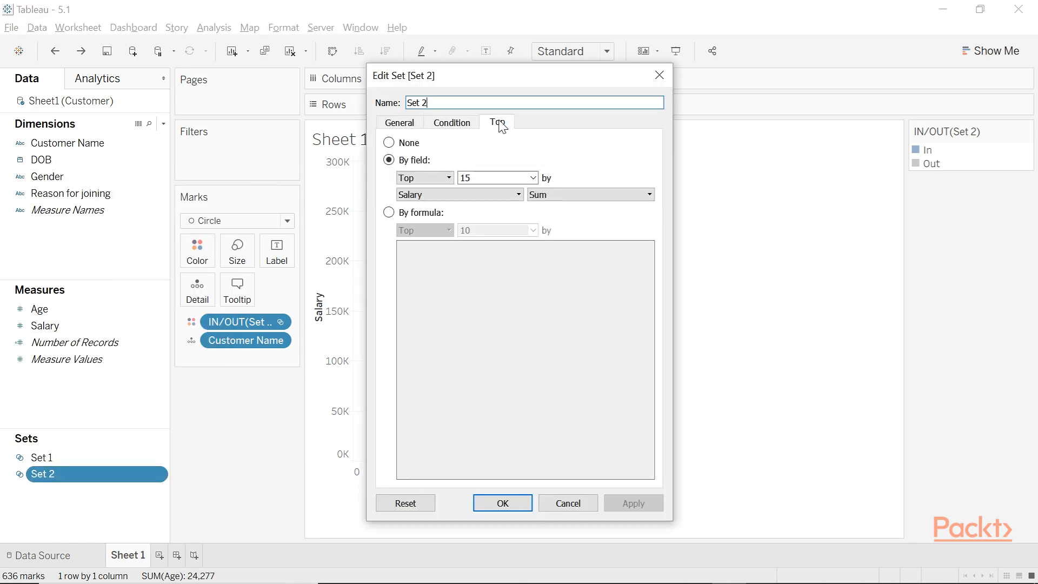
{"action": "left_click", "coordinate": [533, 178]}
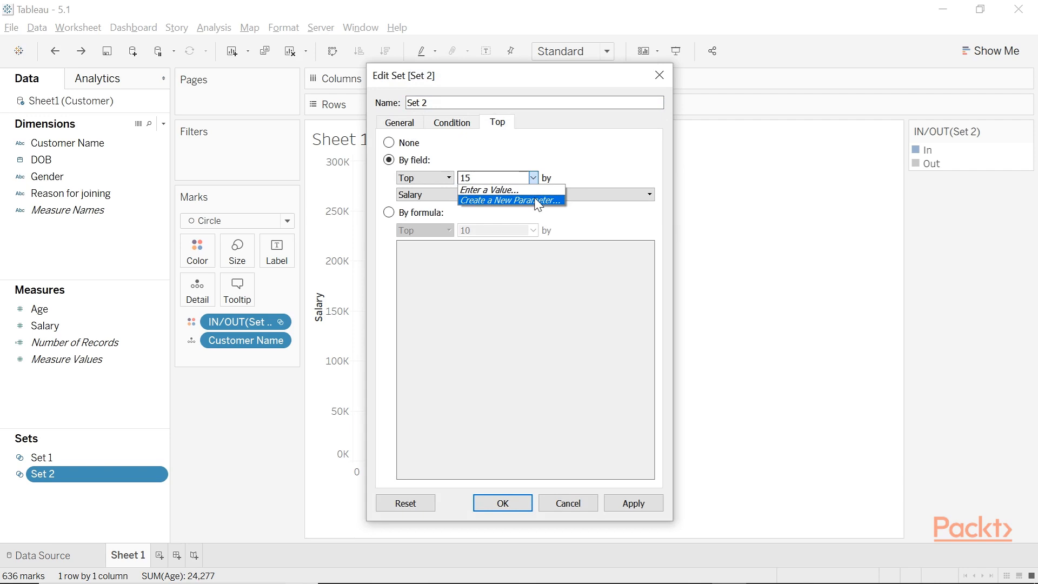
{"action": "left_click", "coordinate": [538, 201]}
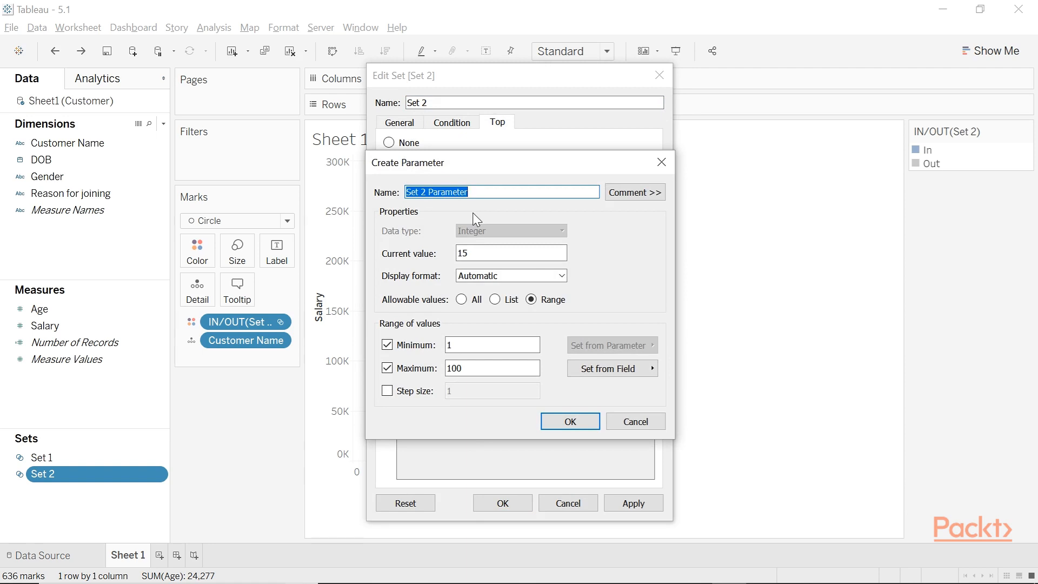
{"action": "type", "text": "Top N"}
{"action": "key", "text": "Return"}
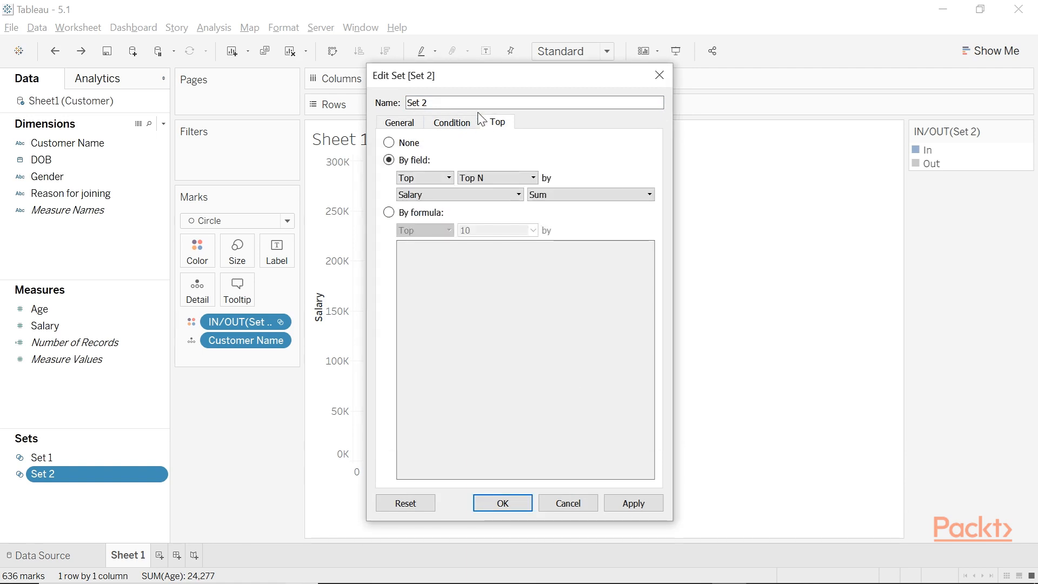
- Rename Set 2 as Dynamic and save the edited set
{"action": "double_click", "coordinate": [419, 103]}
{"action": "type", "text": "Dynami"}
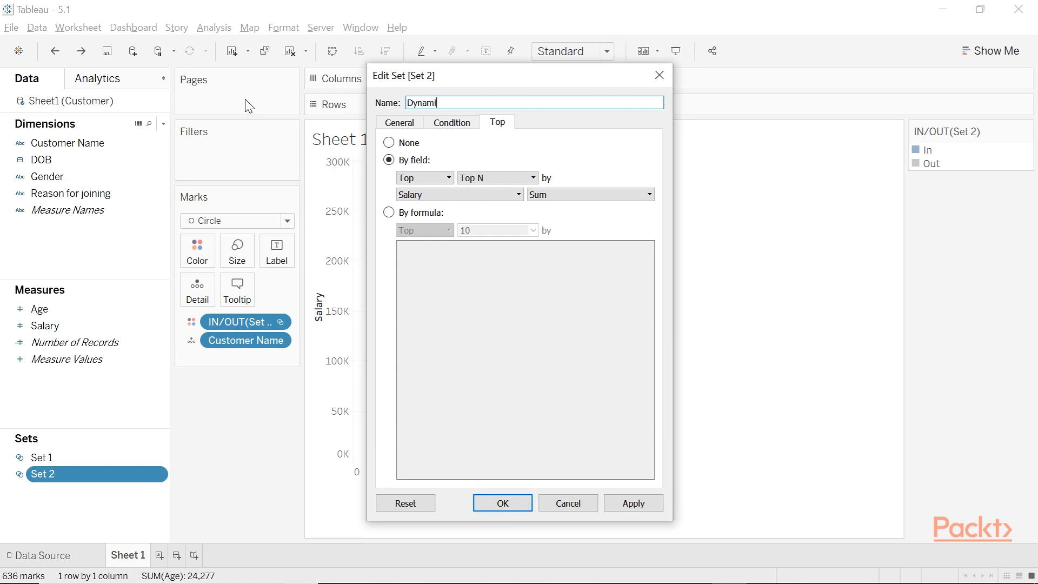
{"action": "type", "text": "c"}
{"action": "left_click", "coordinate": [502, 503]}
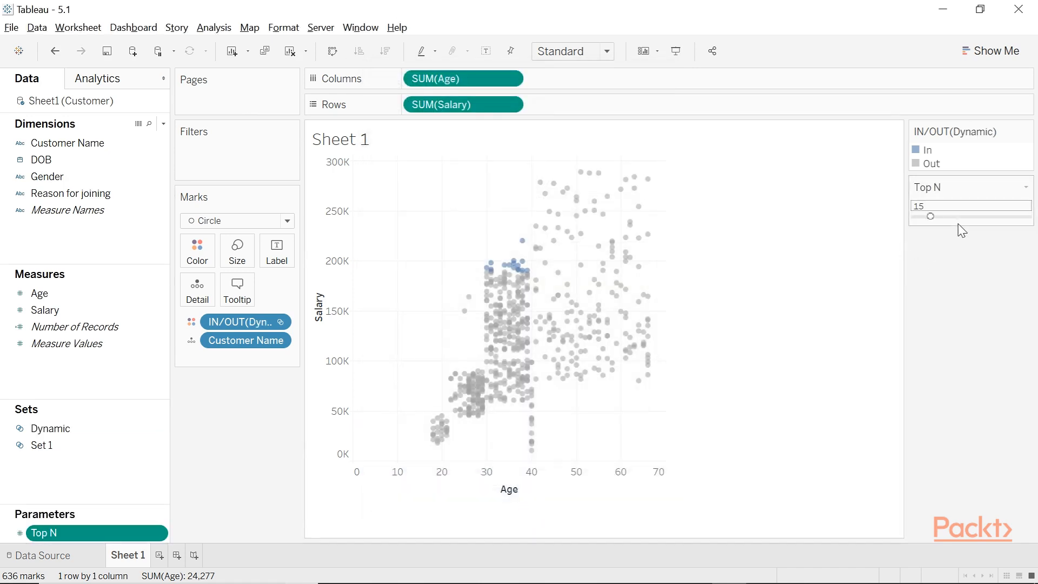
- Try Top N values of 78 and 61 with the parameter slider
{"action": "left_click", "coordinate": [955, 216]}
{"action": "left_click", "coordinate": [1002, 218]}
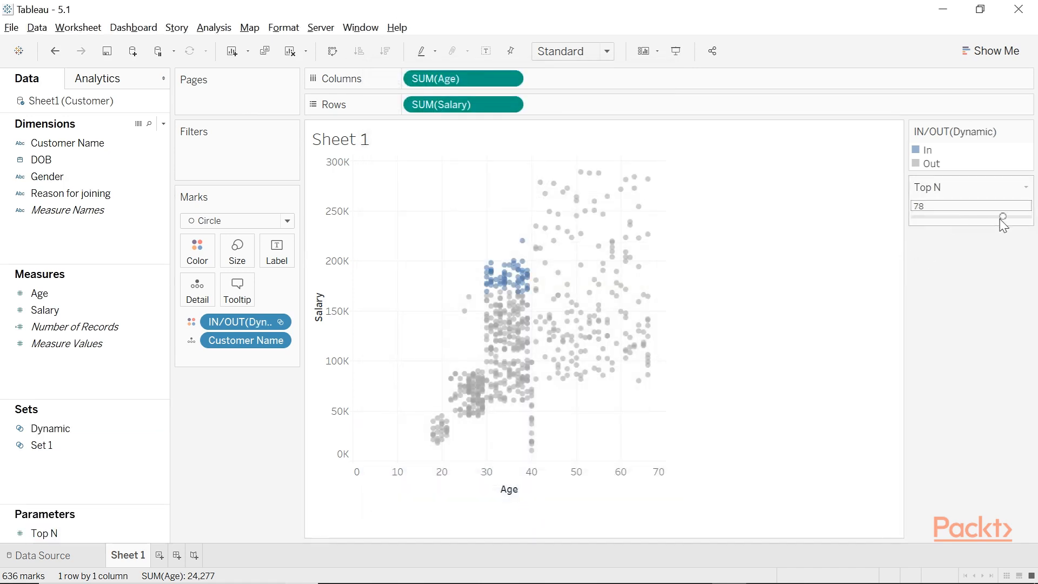
{"action": "left_click_drag", "start_coordinate": [999, 218], "coordinate": [982, 219]}
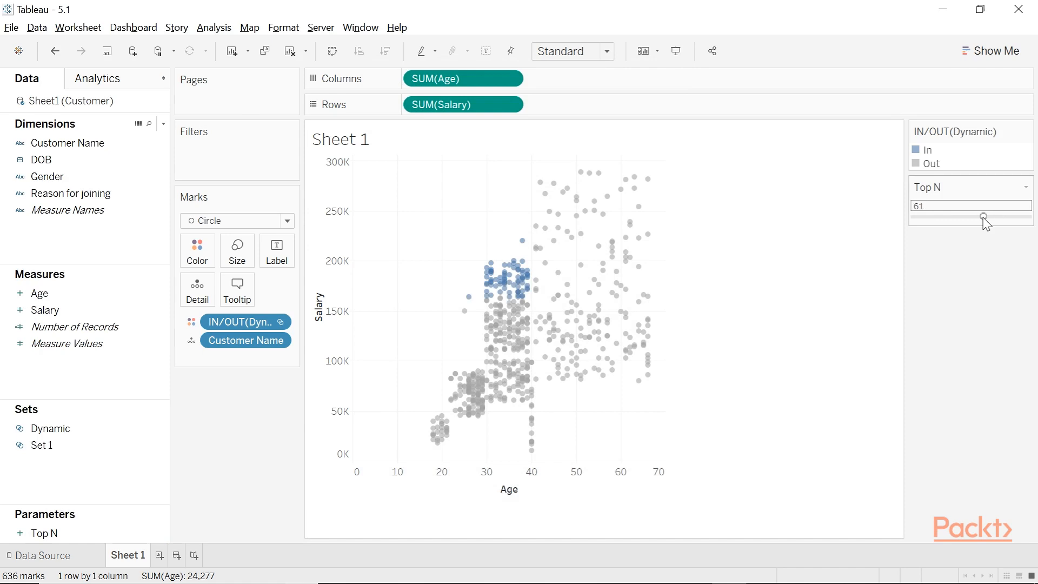
- Change the Top N parameter control to a type-in field and set its value to 70
{"action": "left_click", "coordinate": [1026, 187]}
{"action": "left_click", "coordinate": [991, 315]}
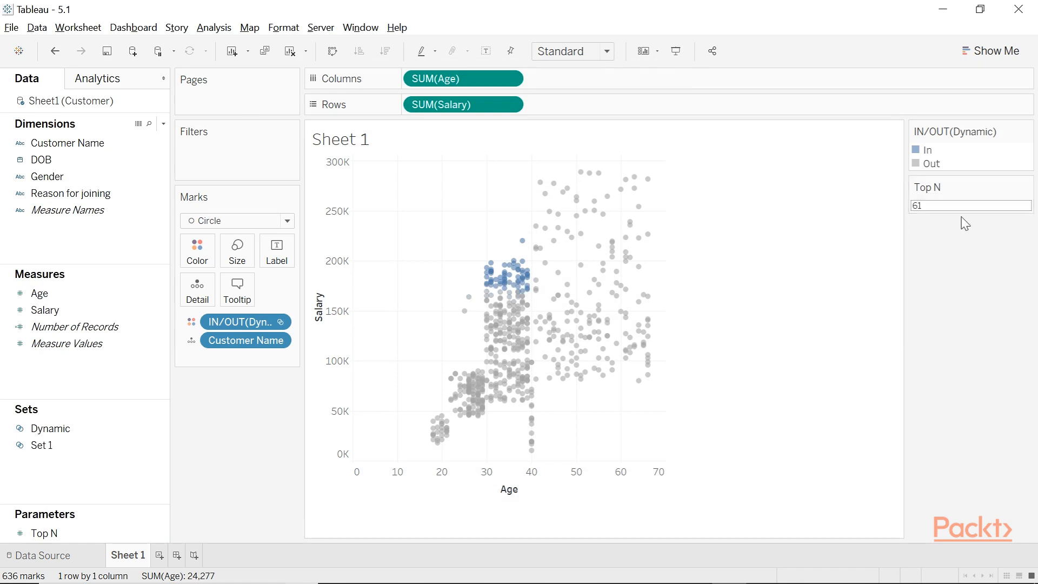
{"action": "type", "text": "70"}
{"action": "right_click", "coordinate": [70, 429]}
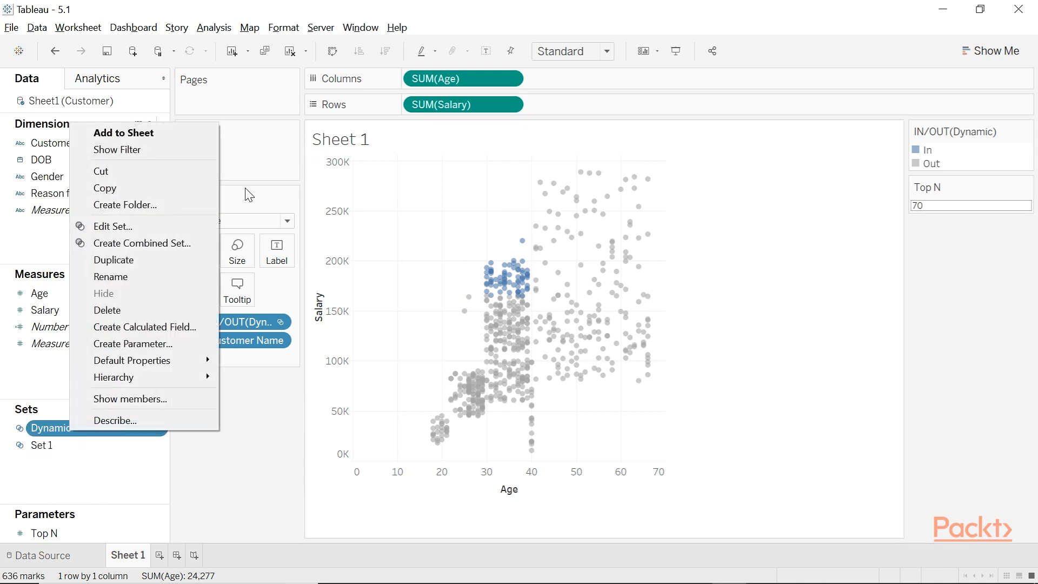
{"action": "left_click", "coordinate": [143, 227]}
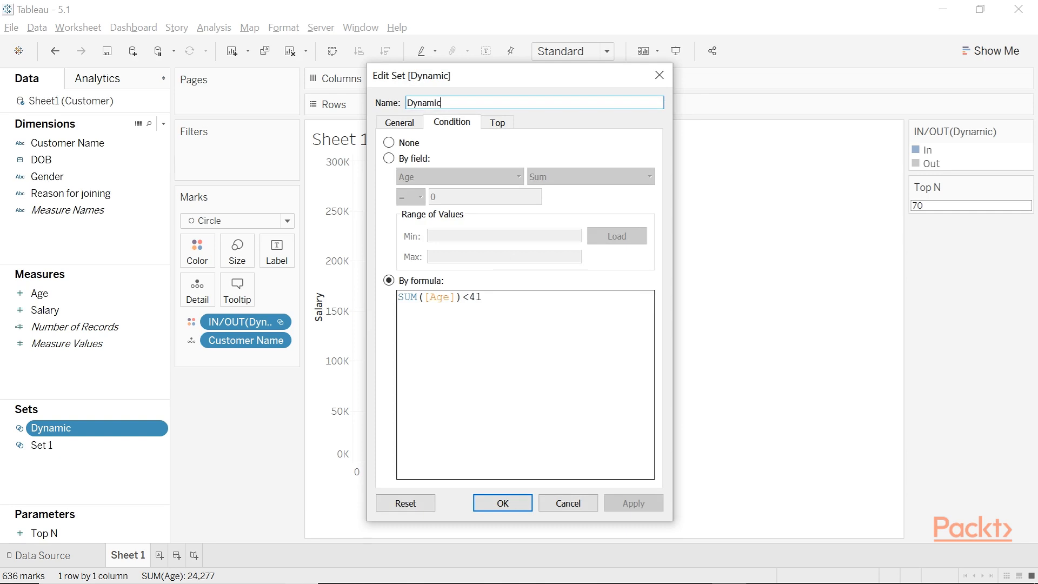
{"action": "left_click_drag", "start_coordinate": [482, 297], "coordinate": [468, 297]}
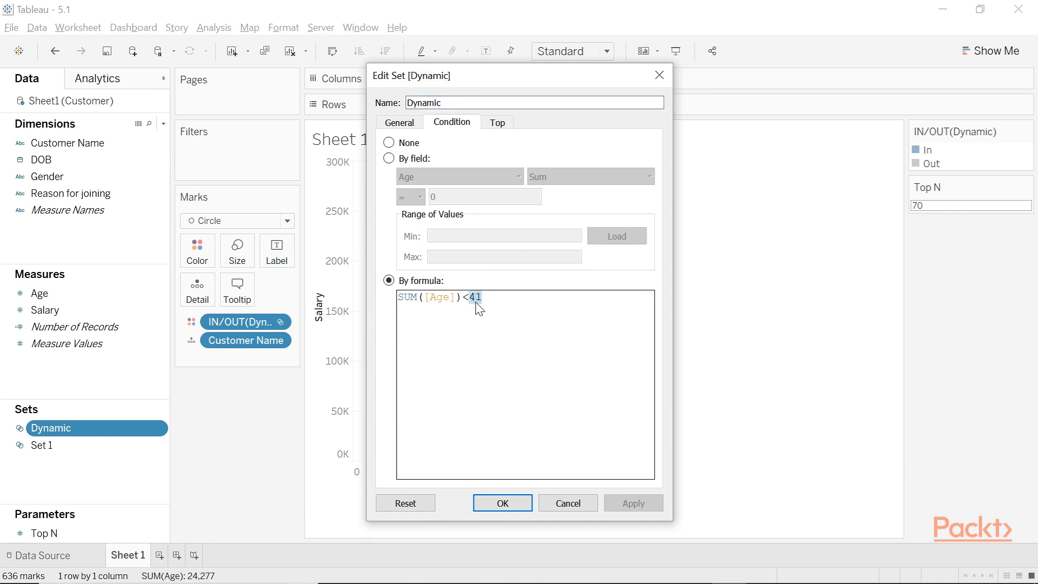
{"action": "left_click", "coordinate": [496, 502]}
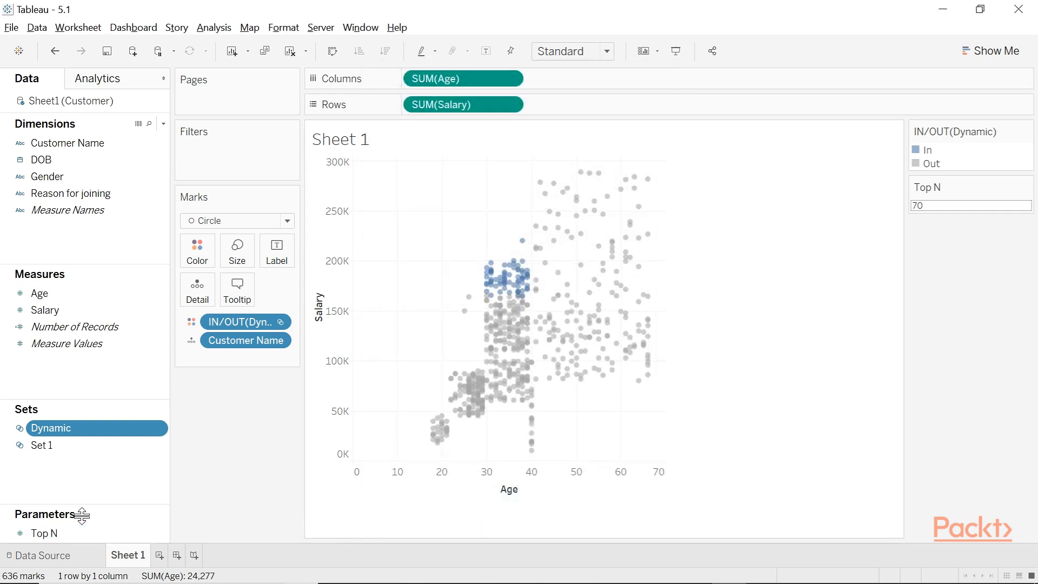
- Start a new parameter with the Integer data type and a range of allowable values
{"action": "left_click_drag", "start_coordinate": [81, 515], "coordinate": [73, 466]}
{"action": "right_click", "coordinate": [67, 503]}
{"action": "left_click", "coordinate": [133, 359]}
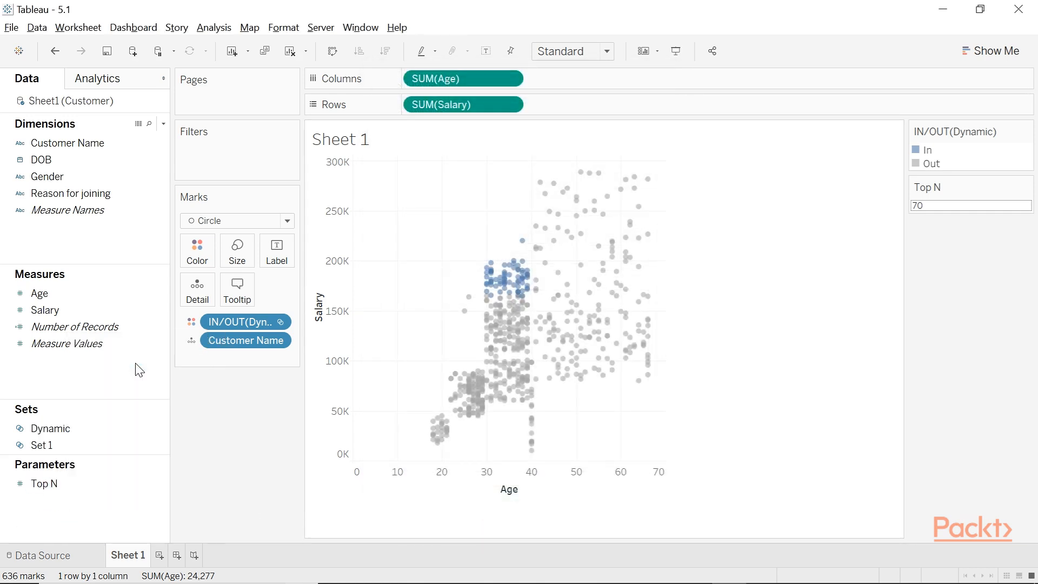
{"action": "left_click", "coordinate": [512, 275]}
{"action": "left_click", "coordinate": [475, 296]}
{"action": "left_click", "coordinate": [562, 346]}
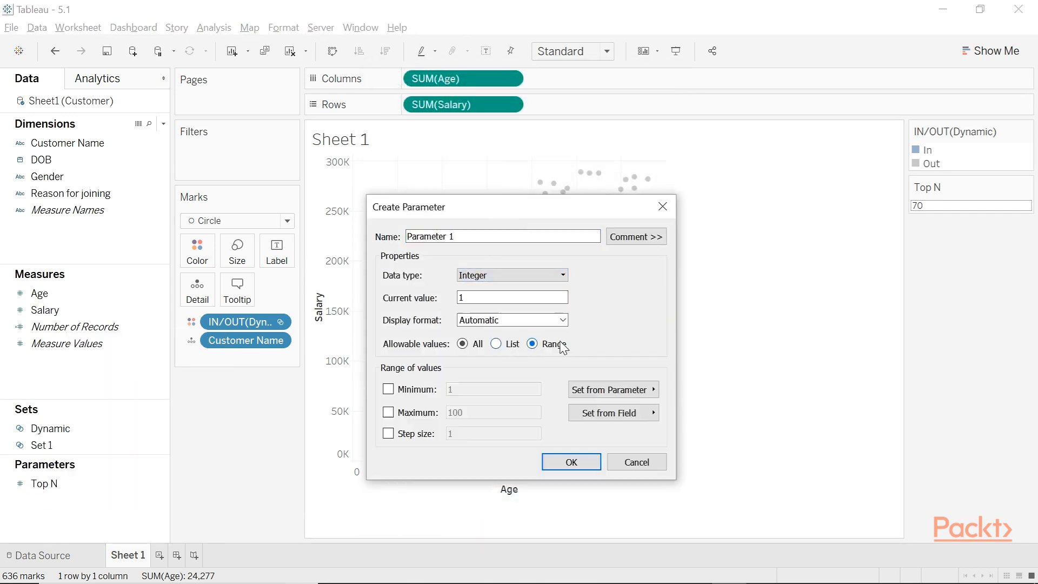
- Limit the parameter's range to minimum 1 and maximum 70, name it Choose Age and create it
{"action": "left_click", "coordinate": [388, 389]}
{"action": "left_click", "coordinate": [388, 412]}
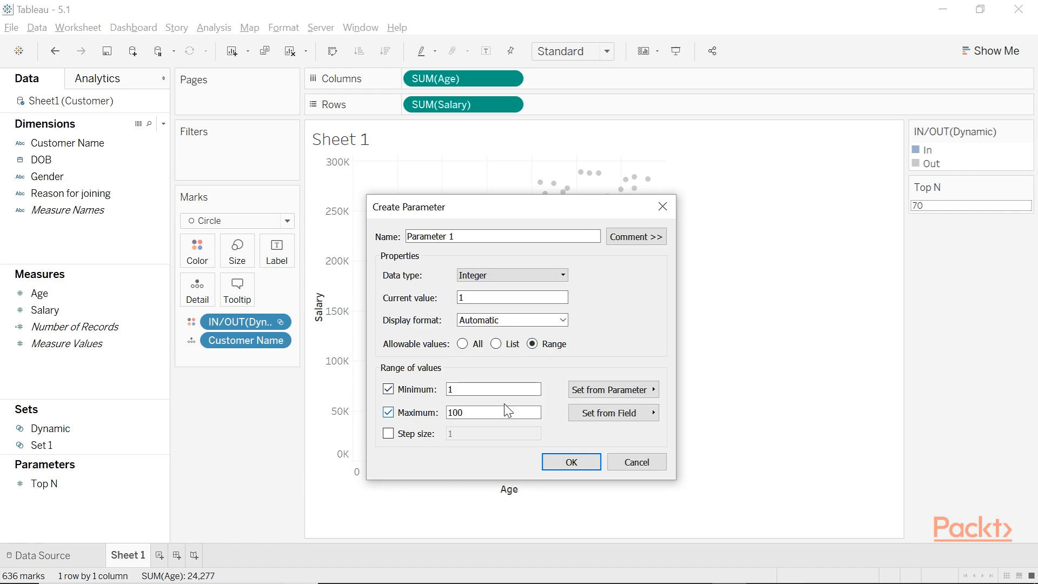
{"action": "key", "text": "Tab"}
{"action": "type", "text": "70"}
{"action": "triple_click", "coordinate": [487, 237]}
{"action": "type", "text": "Choose Age"}
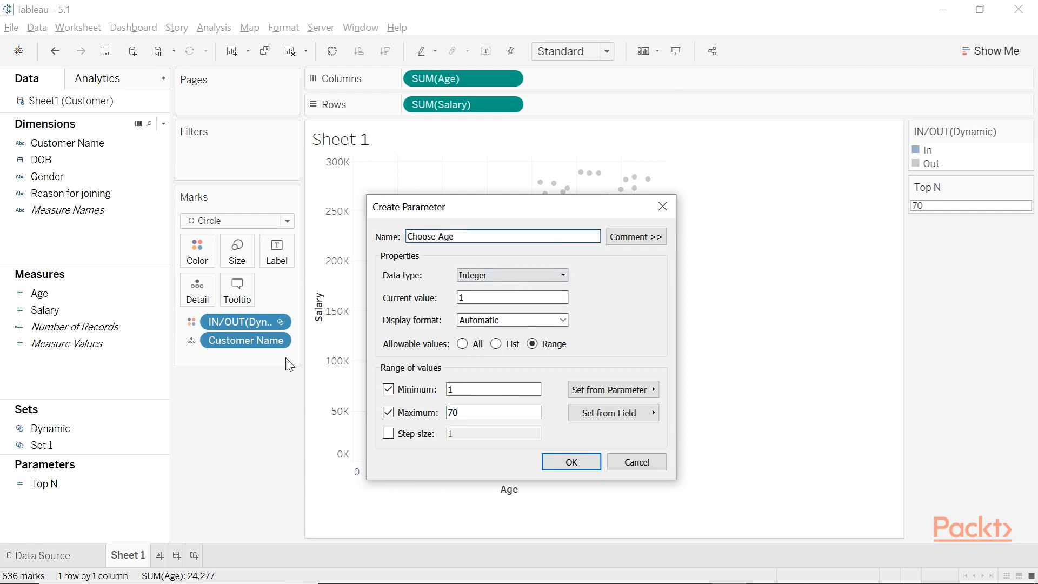
{"action": "left_click", "coordinate": [574, 463]}
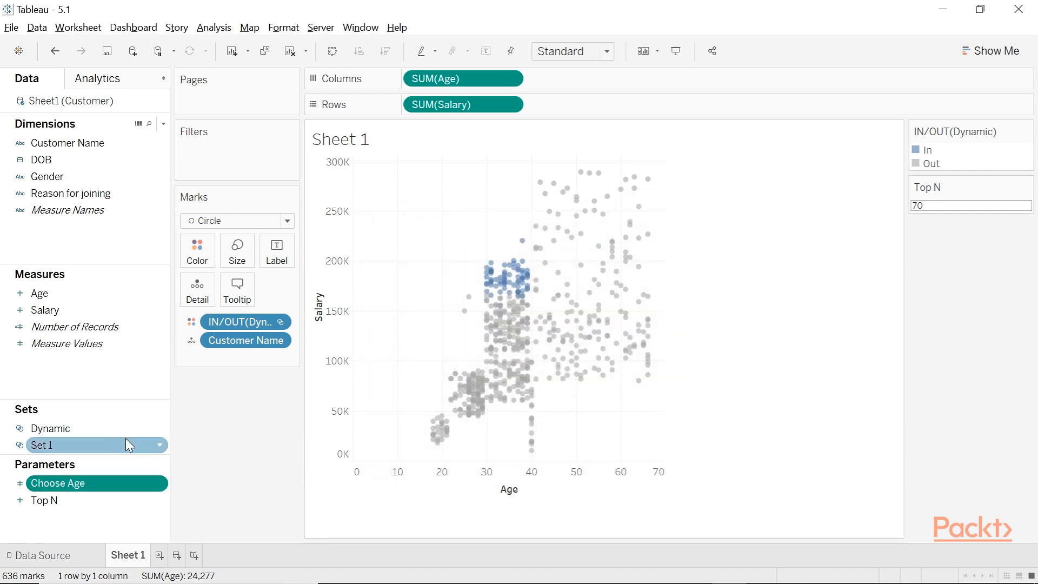
- Replace the fixed age in the Dynamic set's condition so the formula reads SUM([Age])<[Choose Age]
{"action": "right_click", "coordinate": [66, 426]}
{"action": "left_click", "coordinate": [109, 220]}
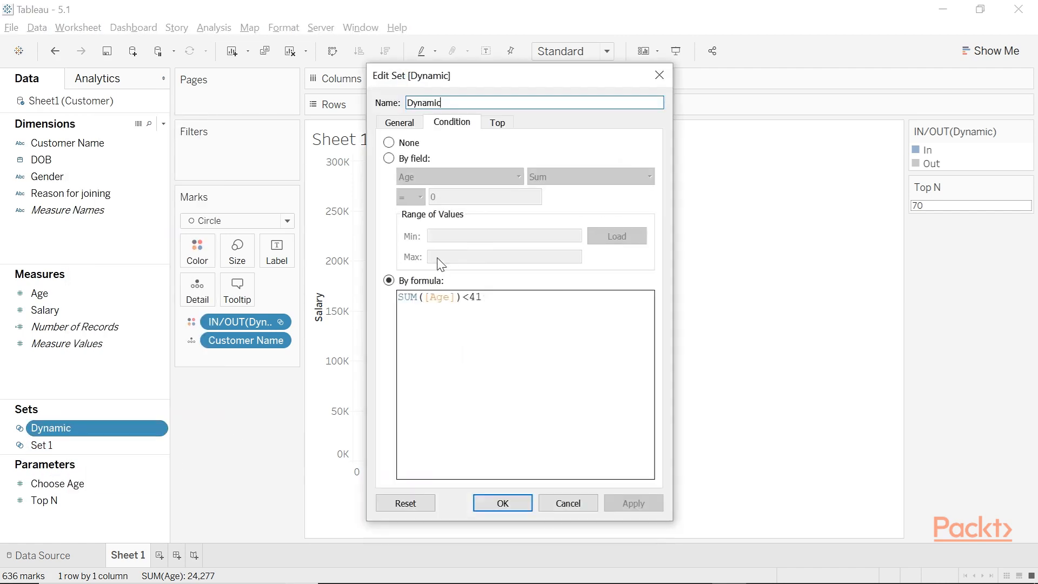
{"action": "double_click", "coordinate": [475, 298]}
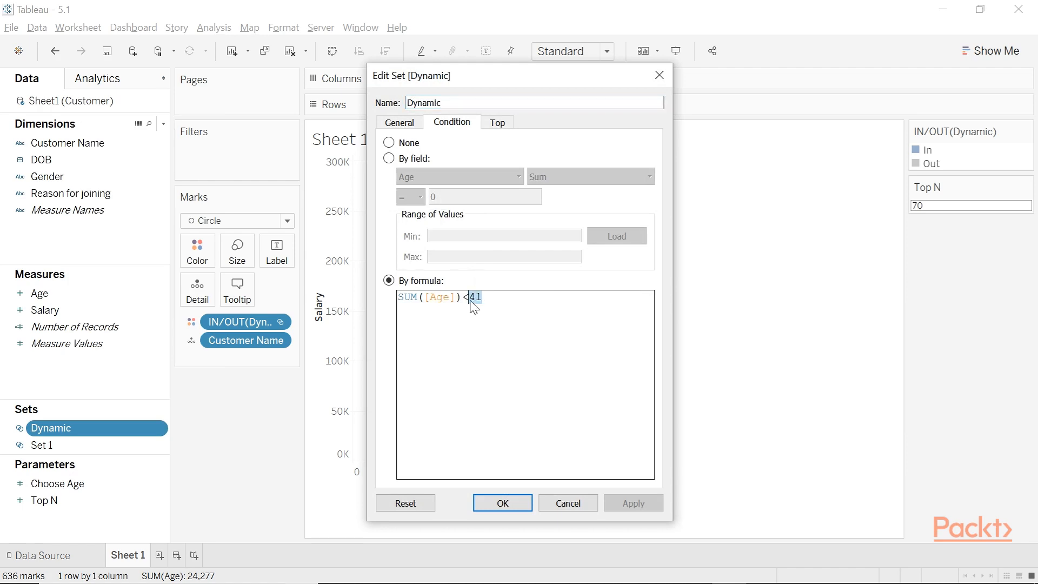
{"action": "key", "text": "BackSpace"}
{"action": "type", "text": "[Choose Age]"}
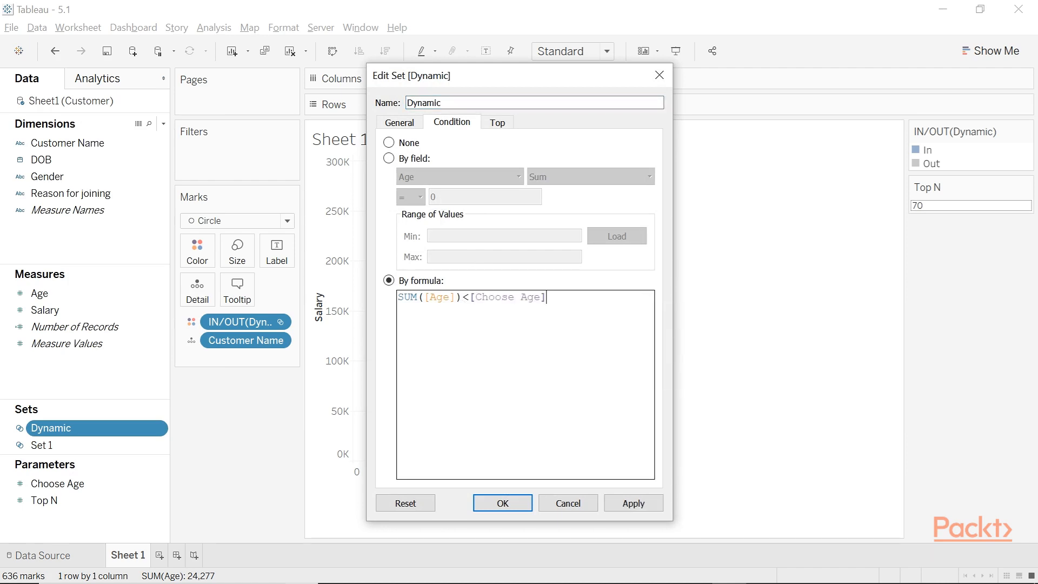
{"action": "left_click", "coordinate": [503, 503]}
- Show the Choose Age parameter control on the sheet and set it to 59
{"action": "right_click", "coordinate": [125, 484]}
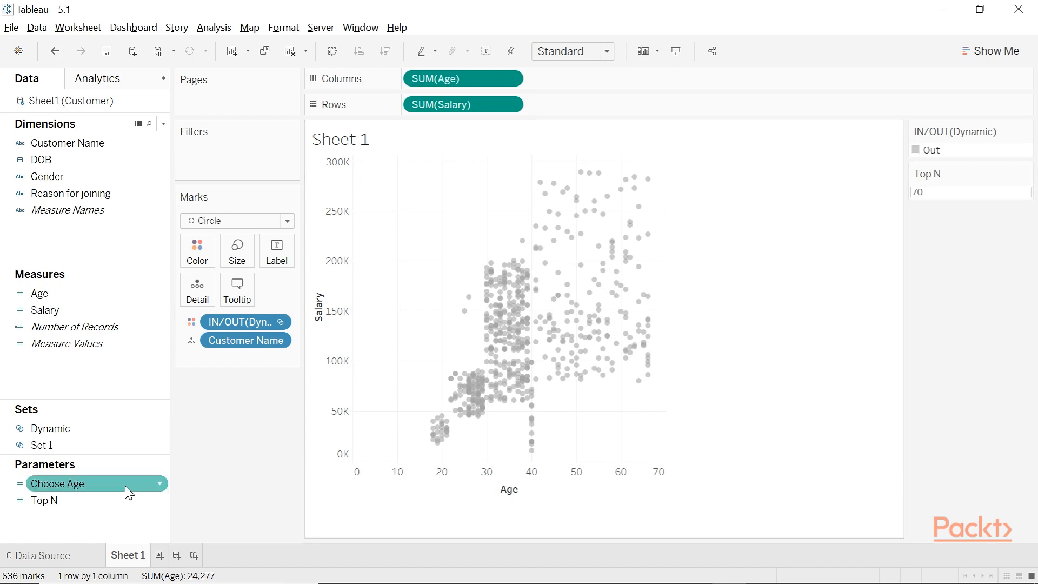
{"action": "left_click", "coordinate": [222, 246]}
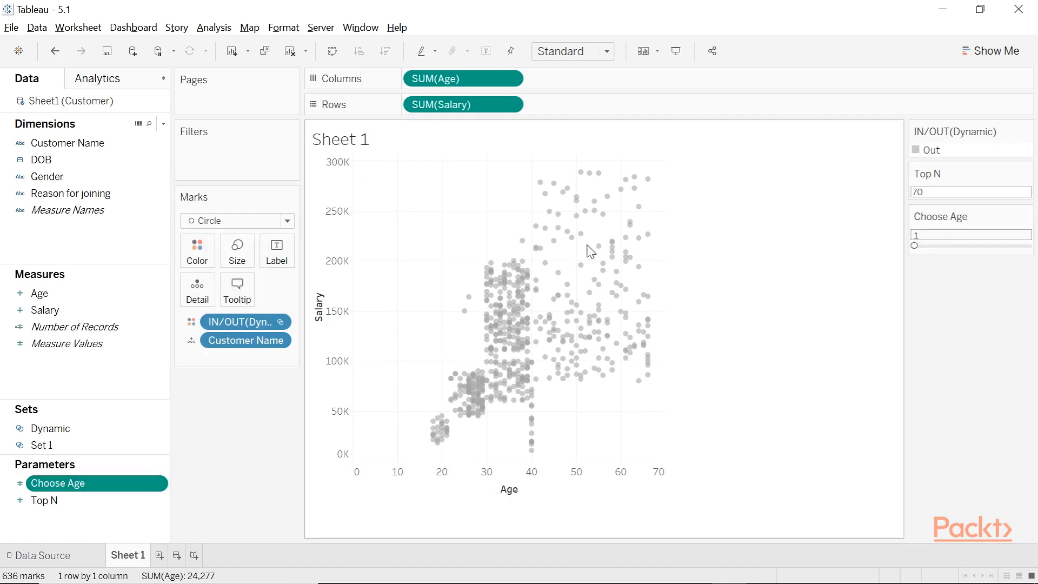
{"action": "left_click_drag", "start_coordinate": [942, 247], "coordinate": [1010, 265]}
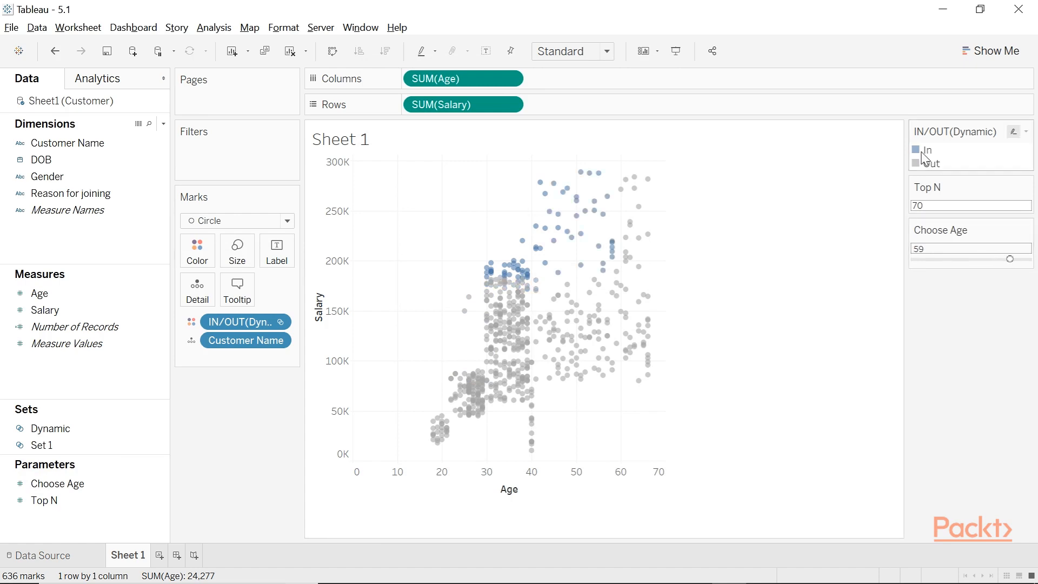
- Change the color of the Dynamic set's In members to orange, HTML value #ff4400
{"action": "double_click", "coordinate": [925, 150]}
{"action": "double_click", "coordinate": [398, 223]}
{"action": "double_click", "coordinate": [591, 390]}
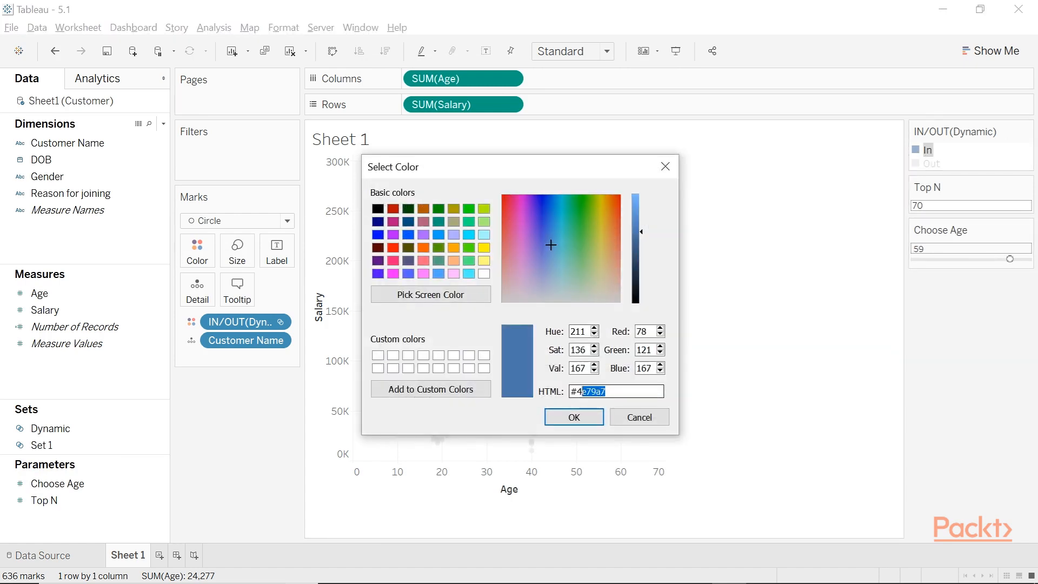
{"action": "type", "text": "ffff44"}
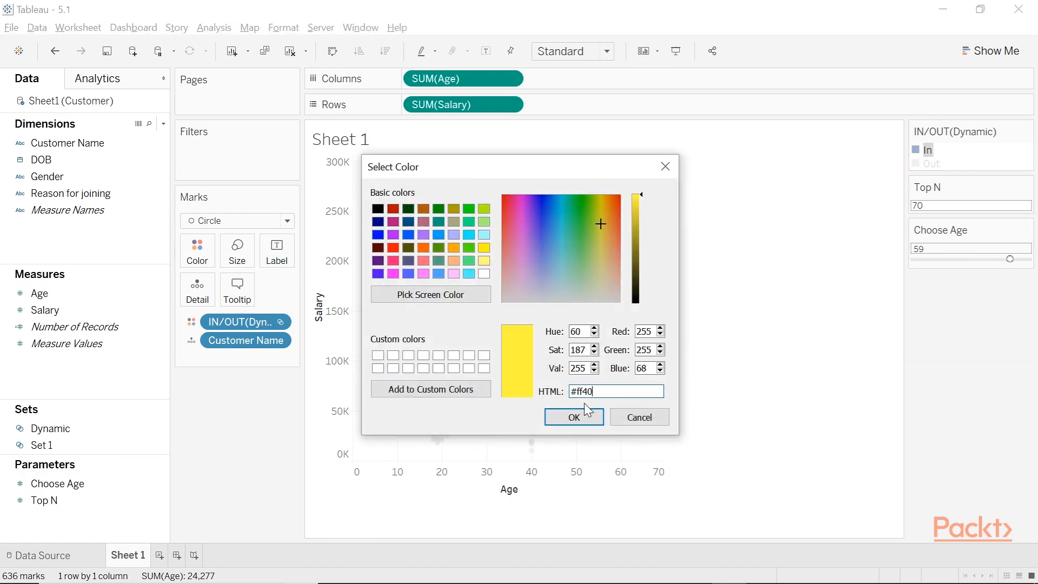
{"action": "left_click", "coordinate": [583, 421]}
{"action": "double_click", "coordinate": [406, 224]}
{"action": "double_click", "coordinate": [591, 391]}
{"action": "type", "text": "ff4400"}
{"action": "left_click", "coordinate": [585, 423]}
{"action": "left_click", "coordinate": [481, 400]}
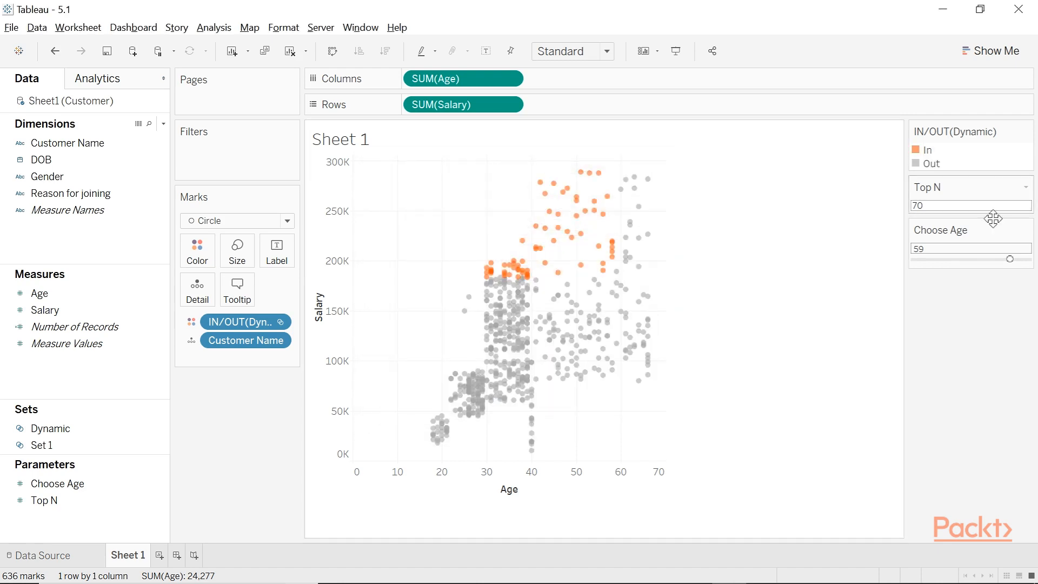
- Set the Choose Age parameter to 45 and the Top N parameter to 50
{"action": "left_click", "coordinate": [958, 260]}
{"action": "left_click", "coordinate": [987, 259]}
{"action": "double_click", "coordinate": [918, 205]}
{"action": "type", "text": "50"}
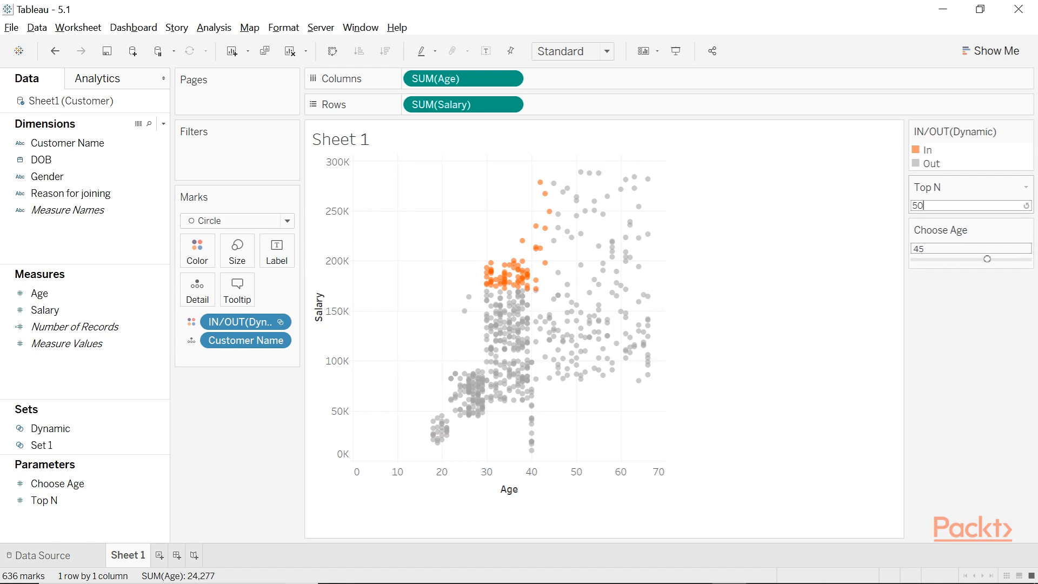
{"action": "key", "text": "Return"}
- Lower Choose Age to 32 and raise it again to 44
{"action": "left_click_drag", "start_coordinate": [987, 259], "coordinate": [965, 262]}
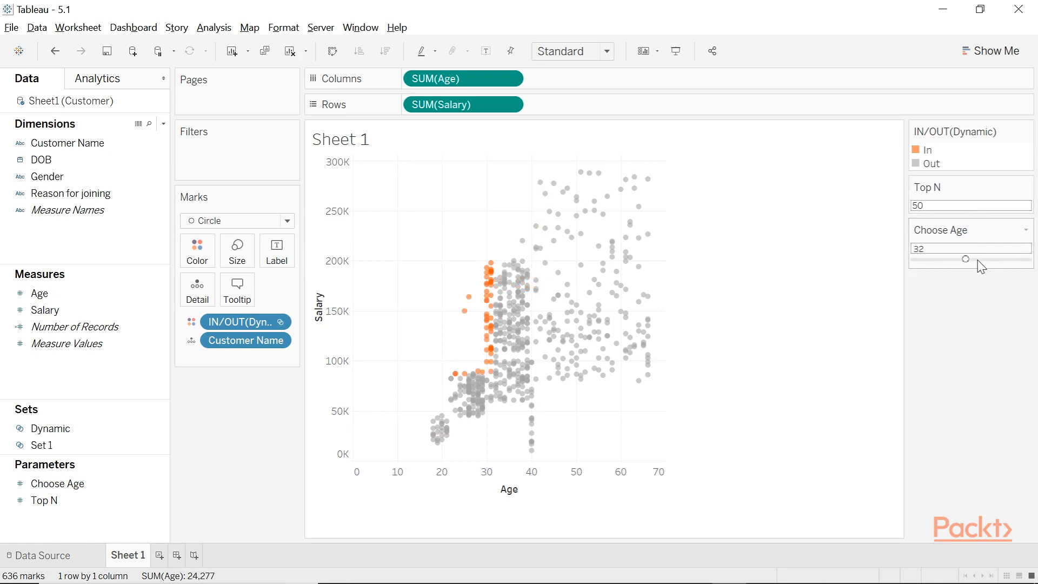
{"action": "left_click", "coordinate": [985, 259]}
{"action": "left_click", "coordinate": [1004, 260]}
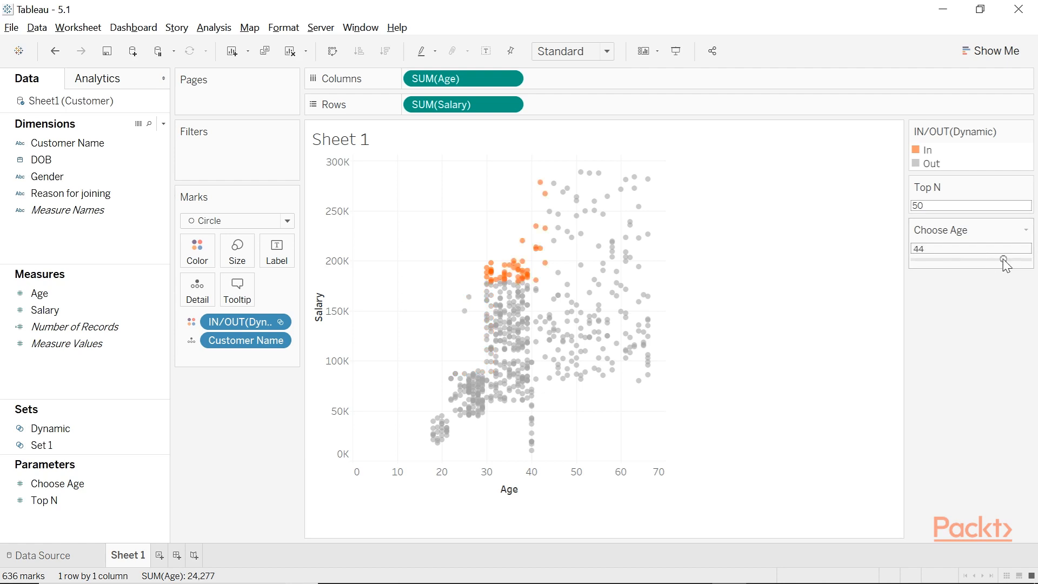